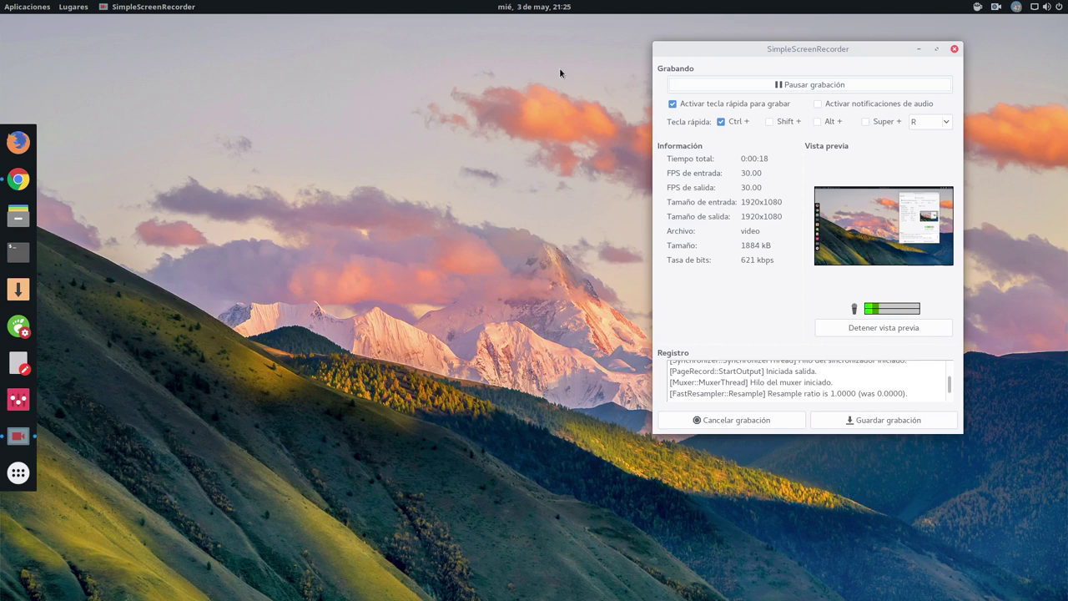
Step: Minimize the screen recorder and view the YouTube video page about ArchLinux and Antergos package differences in Chrome
click(919, 48)
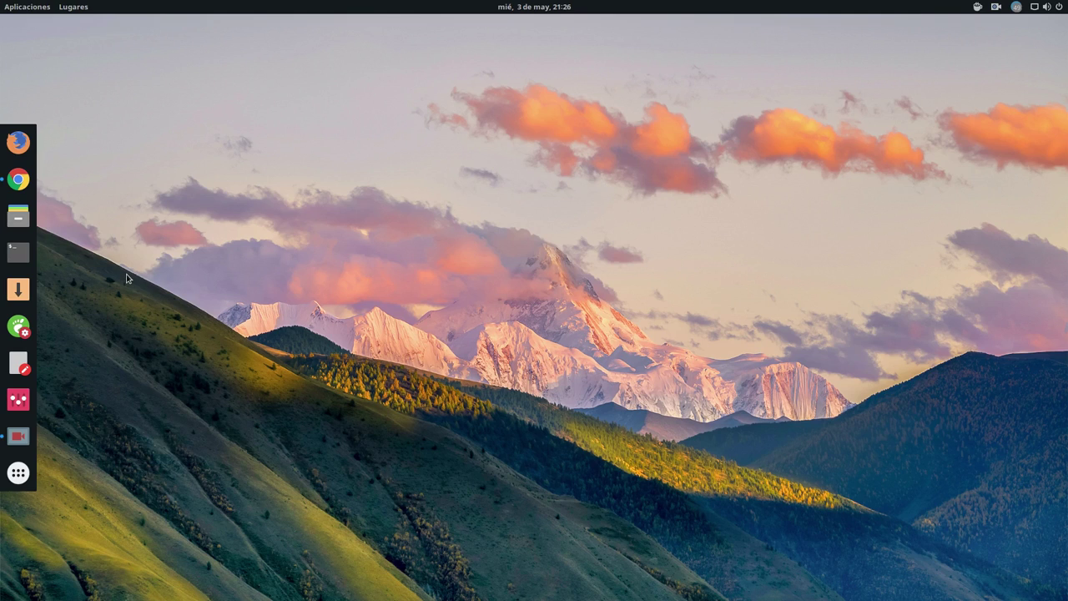
click(18, 180)
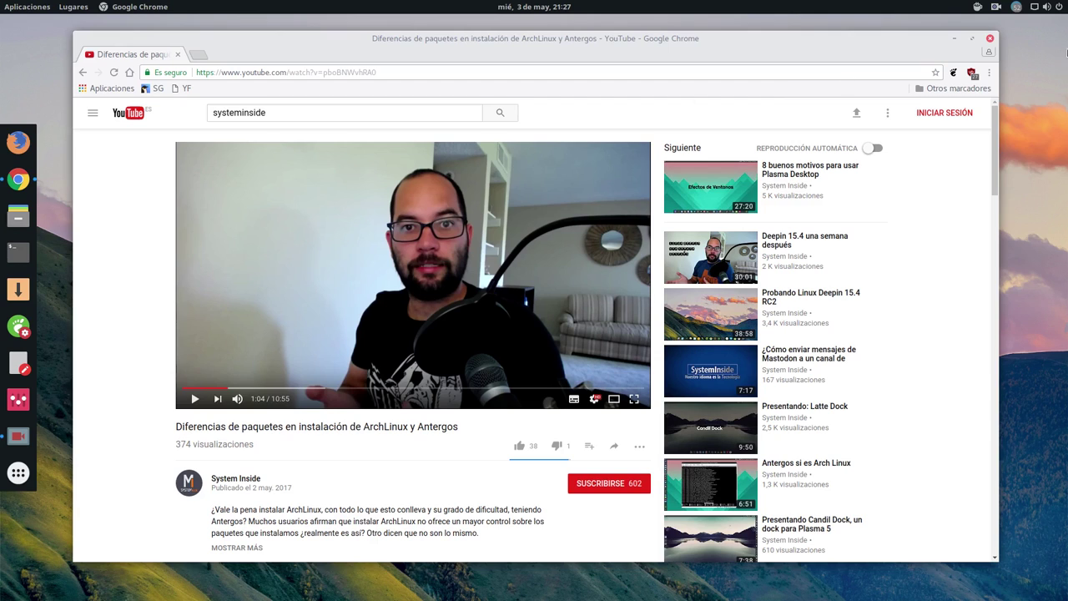
click(989, 40)
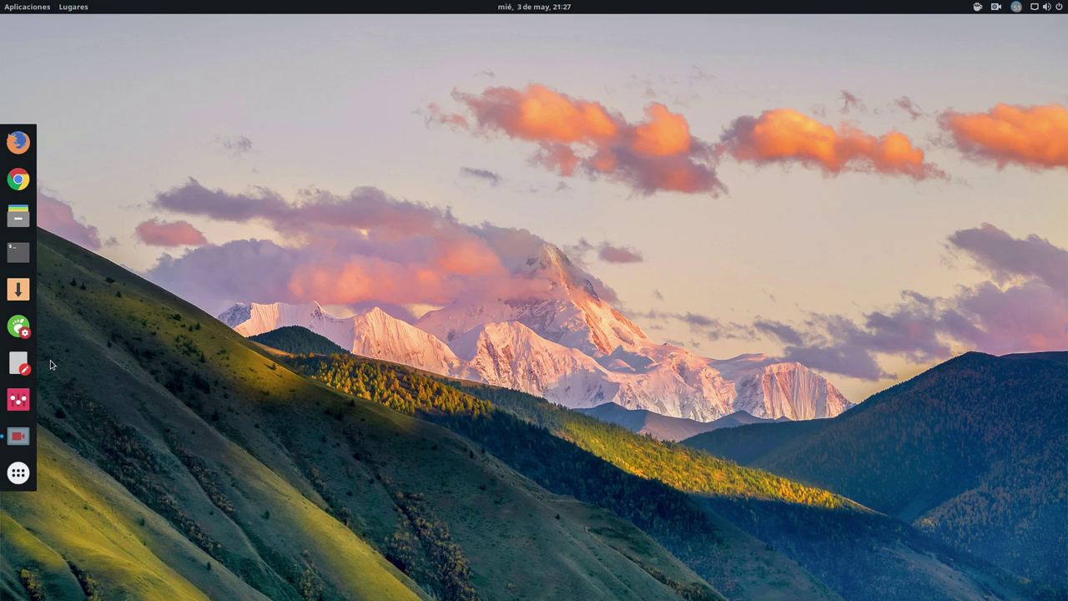
Step: Open the GNOME Tweak Tool and show its list of shell extensions
click(19, 325)
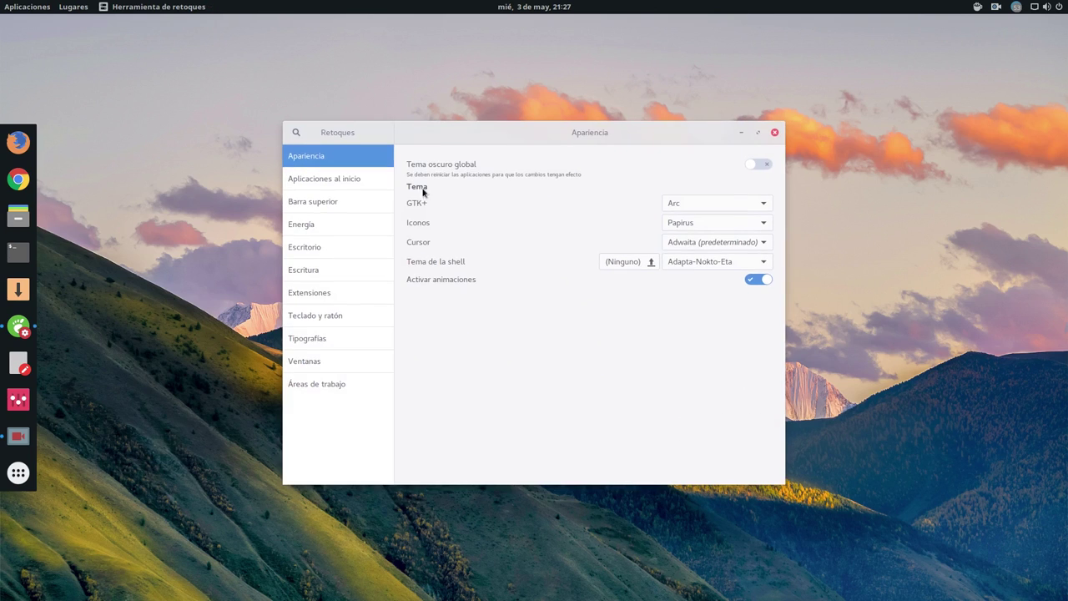
drag(472, 131, 575, 127)
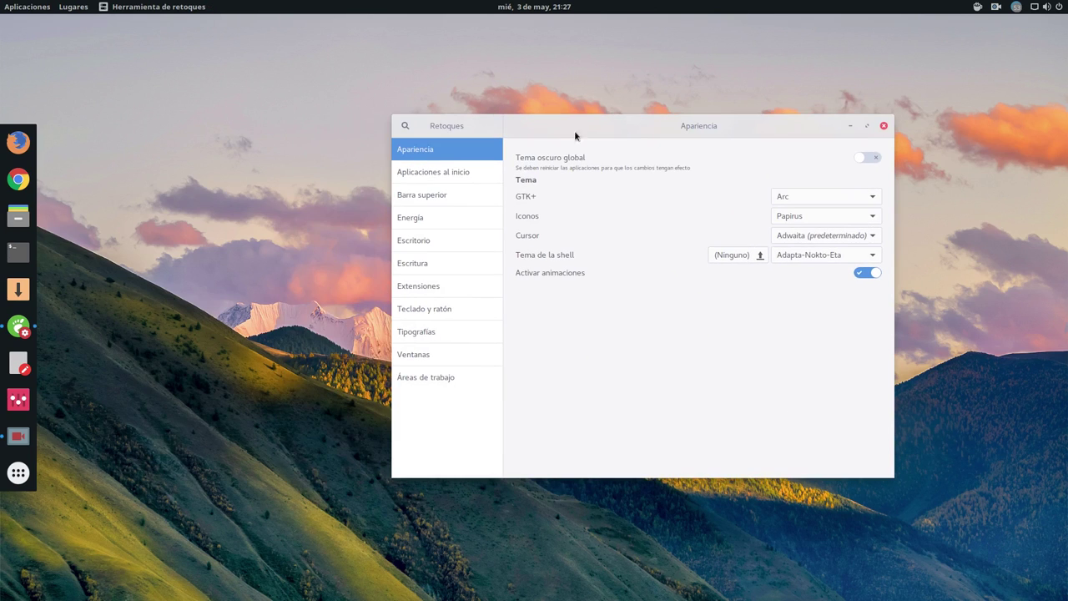
click(433, 286)
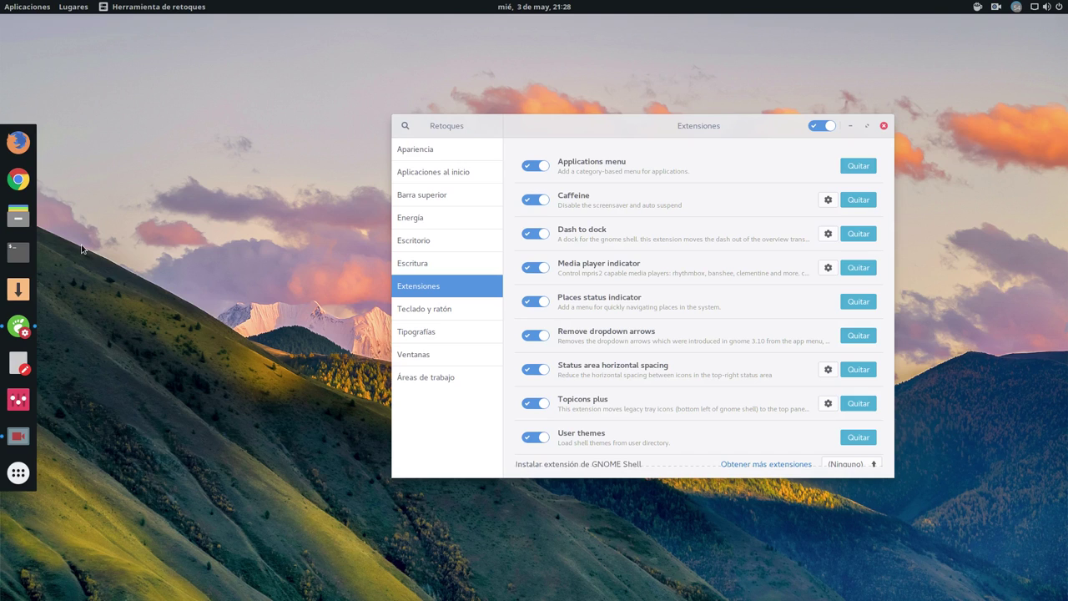
click(18, 179)
drag(355, 58, 354, 43)
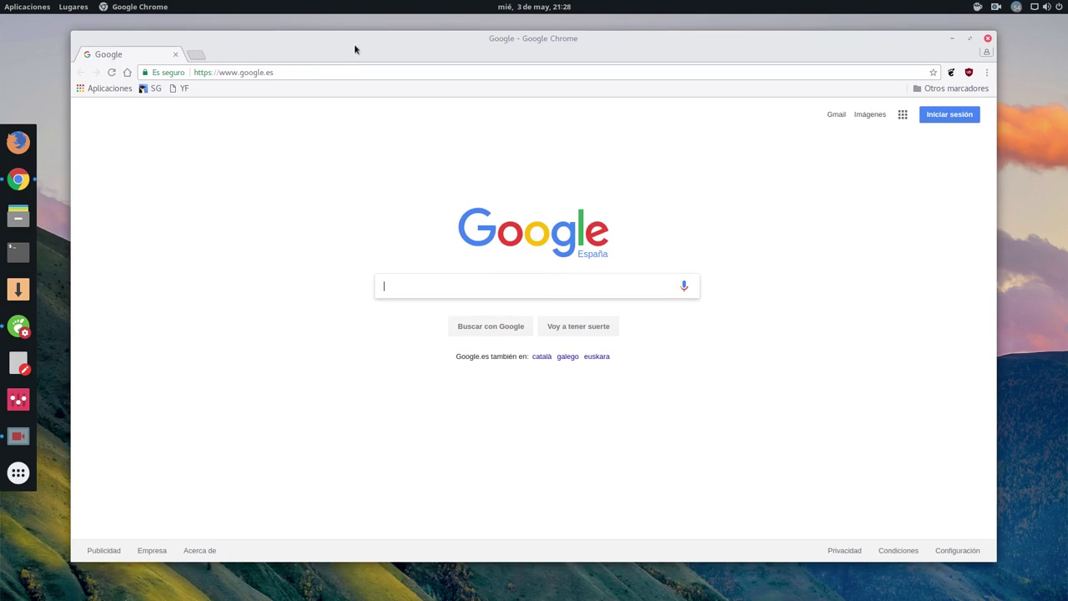
click(320, 71)
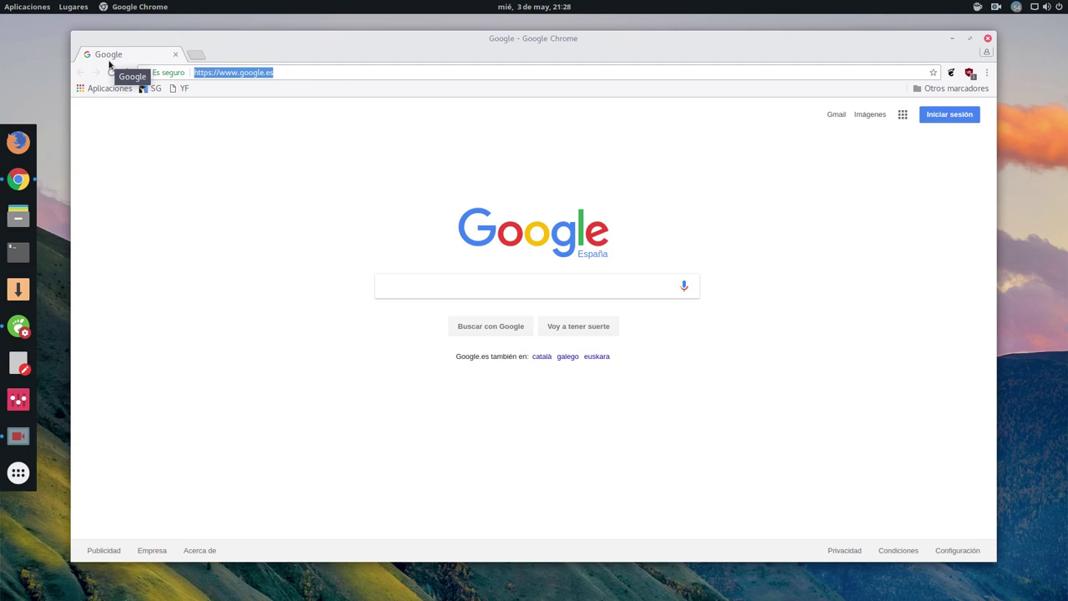
text(muy)
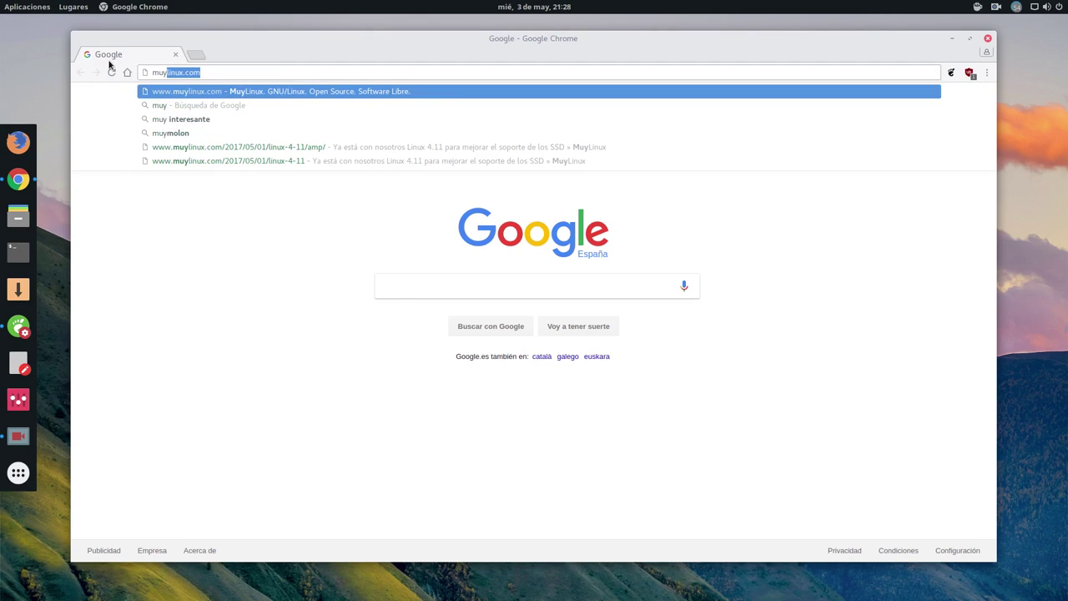
key(Return)
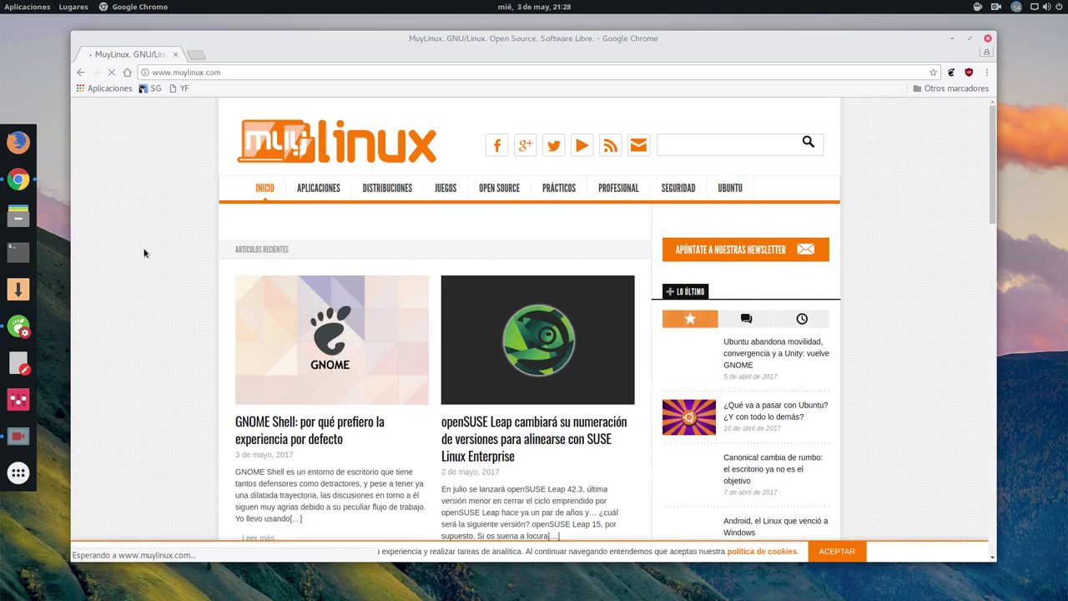
Step: Open the article "GNOME Shell: por qué prefiero la experiencia por defecto" and read through its section on extensions
scroll(144, 252, down, 5)
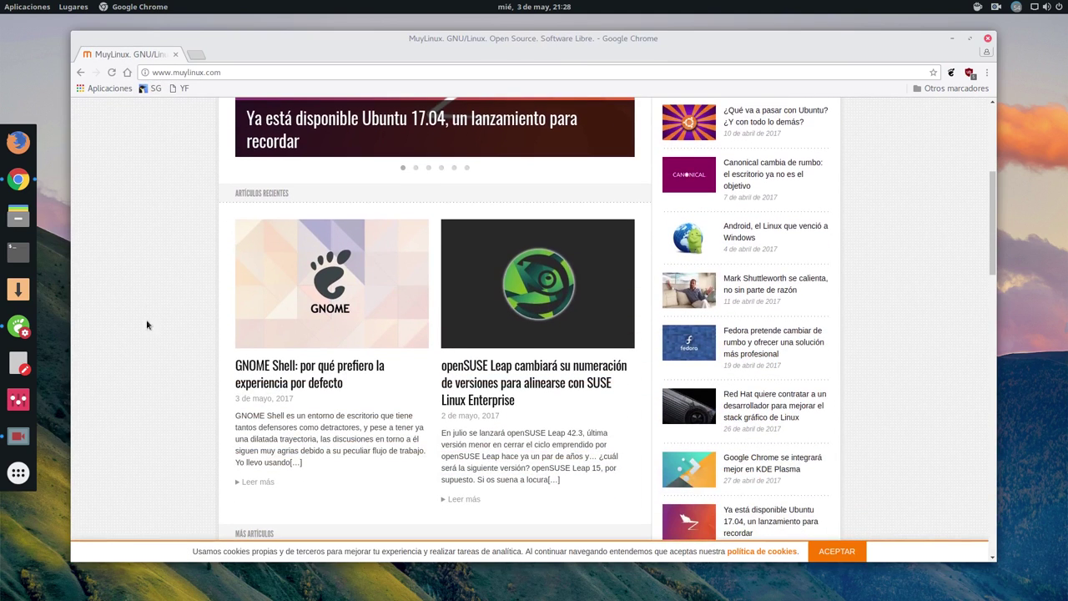
click(249, 365)
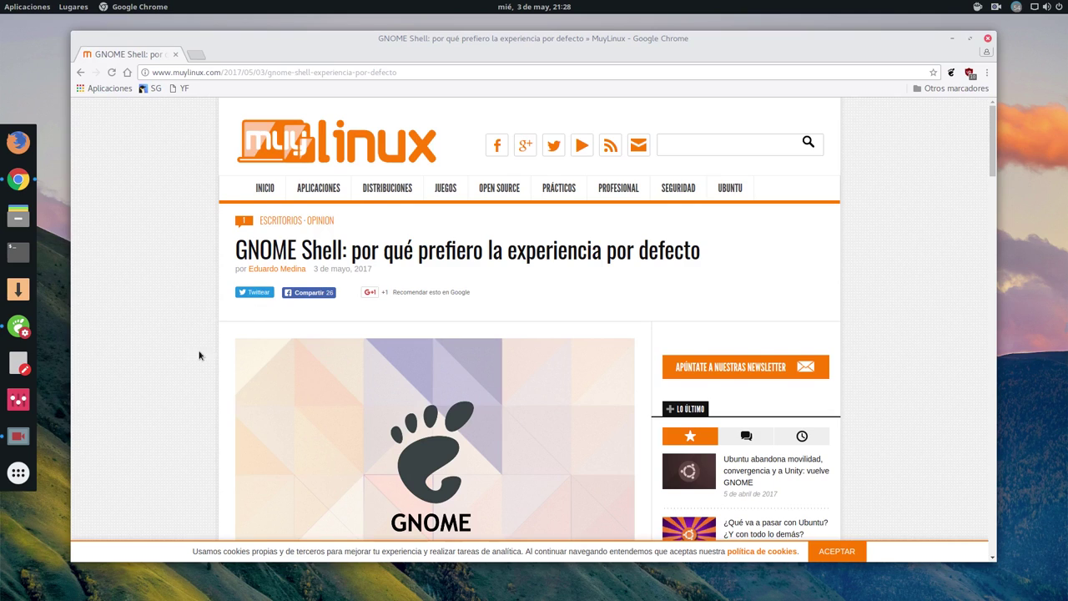
scroll(200, 353, down, 2)
scroll(146, 348, up, 2)
scroll(147, 349, down, 5)
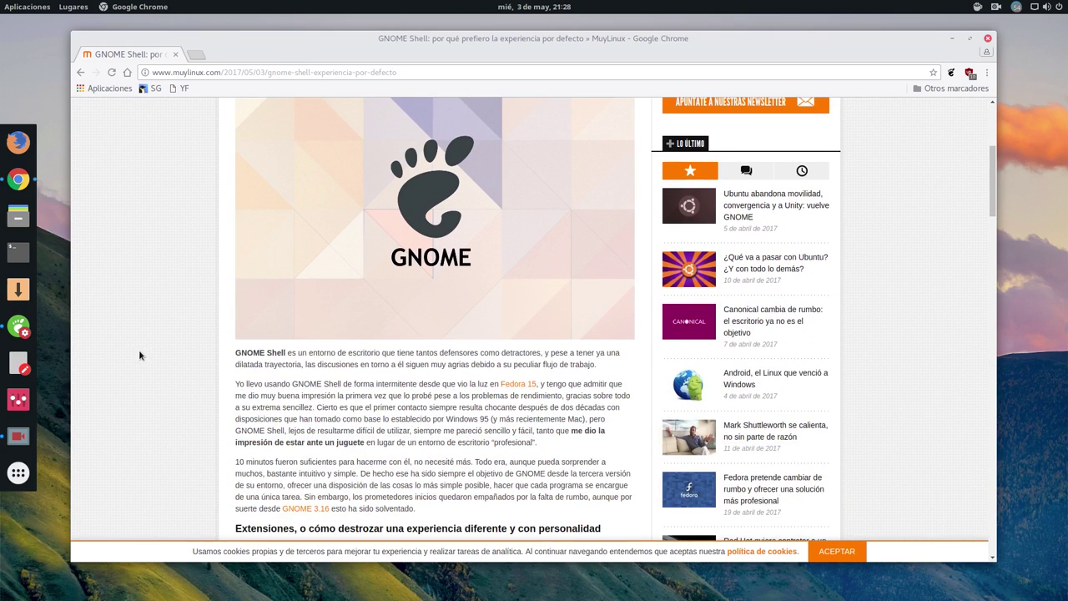
scroll(138, 350, down, 2)
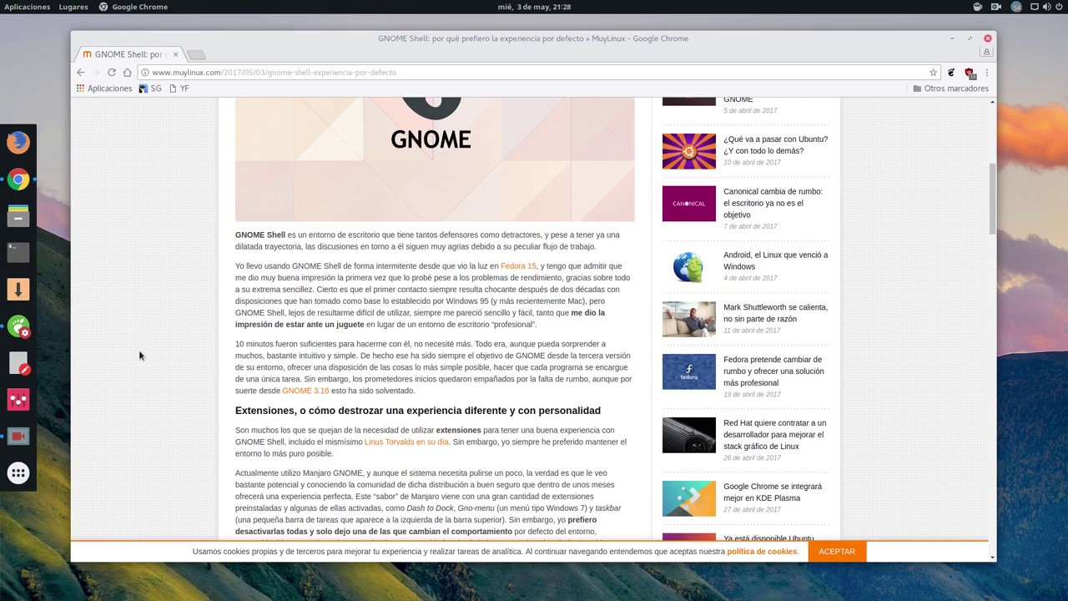
scroll(138, 419, down, 7)
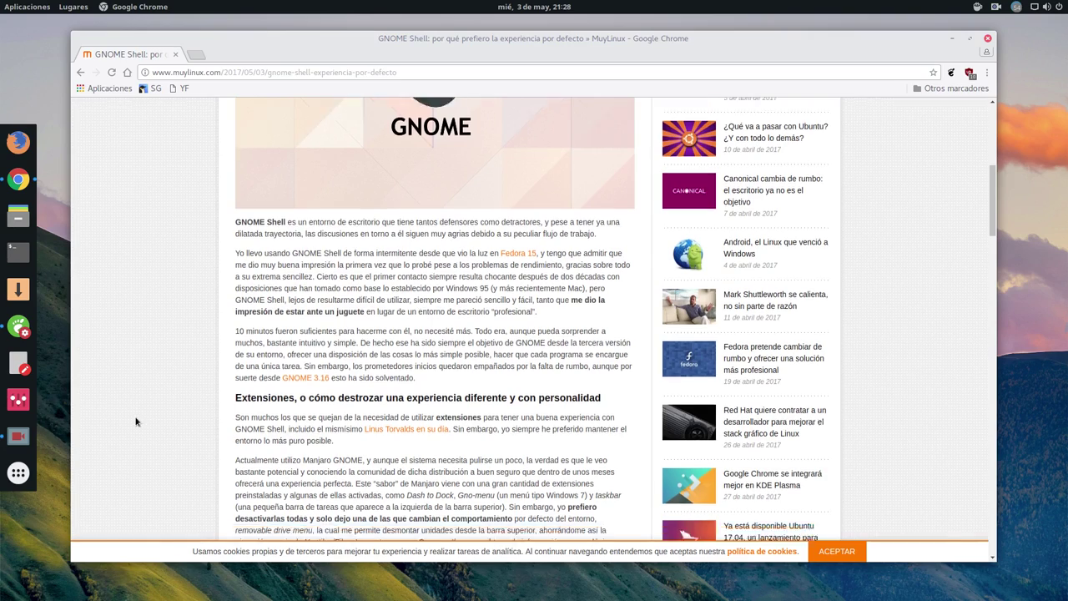
scroll(138, 419, down, 4)
scroll(135, 414, up, 7)
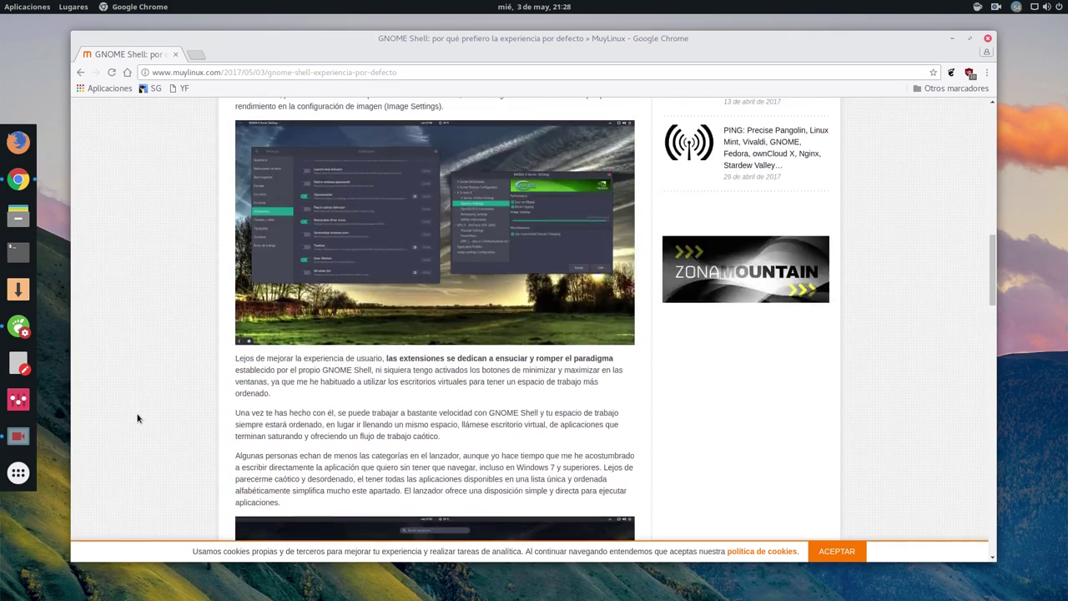
scroll(134, 411, up, 15)
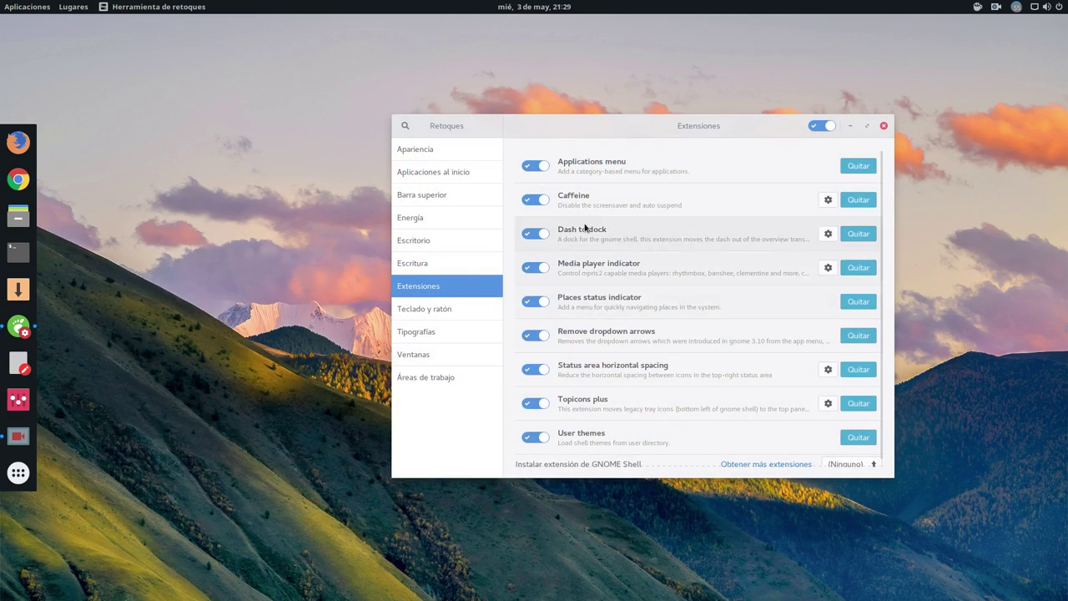
Step: Move the Retoques window away from the area where the applications menu unfolds
drag(646, 128, 626, 115)
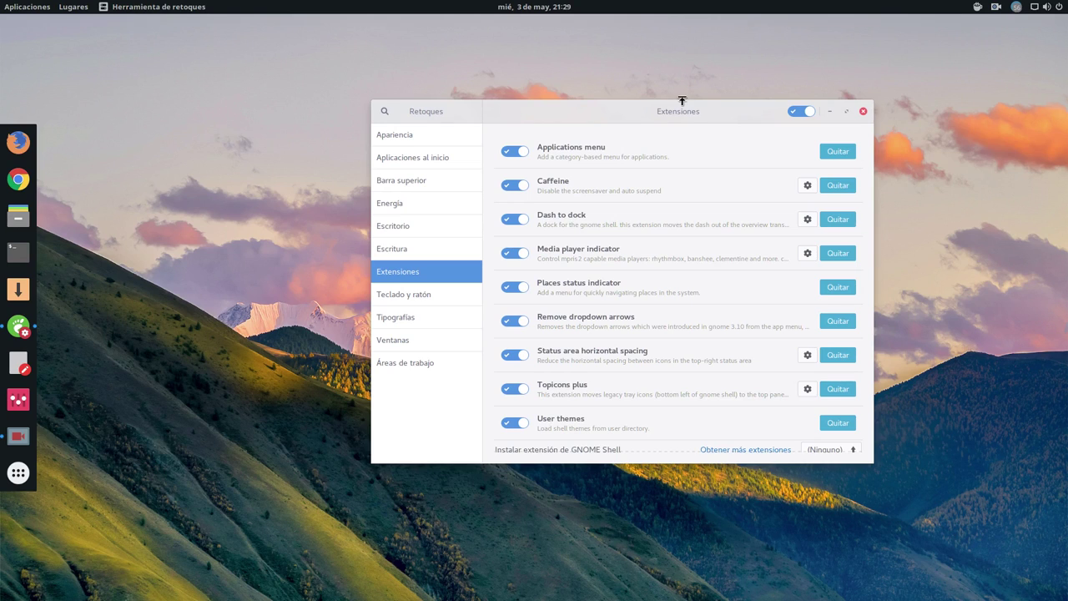
drag(690, 107, 626, 74)
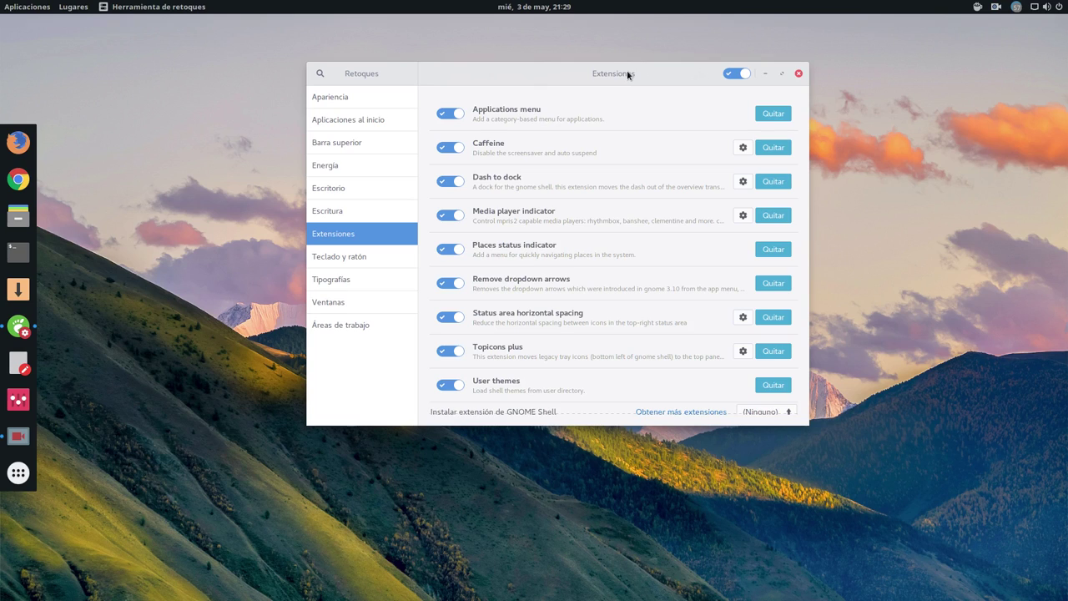
drag(553, 71, 758, 89)
Step: Examine the category-based applications menu, browsing categories such as Accesorios, Graphics and Sonido y vídeo
click(27, 7)
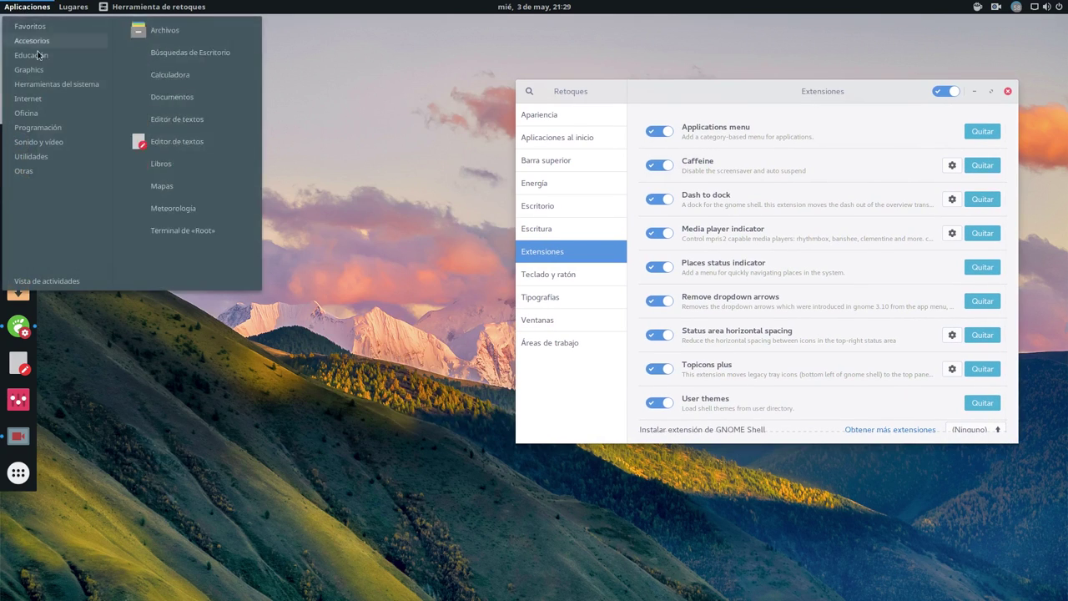
mouse_move(40, 35)
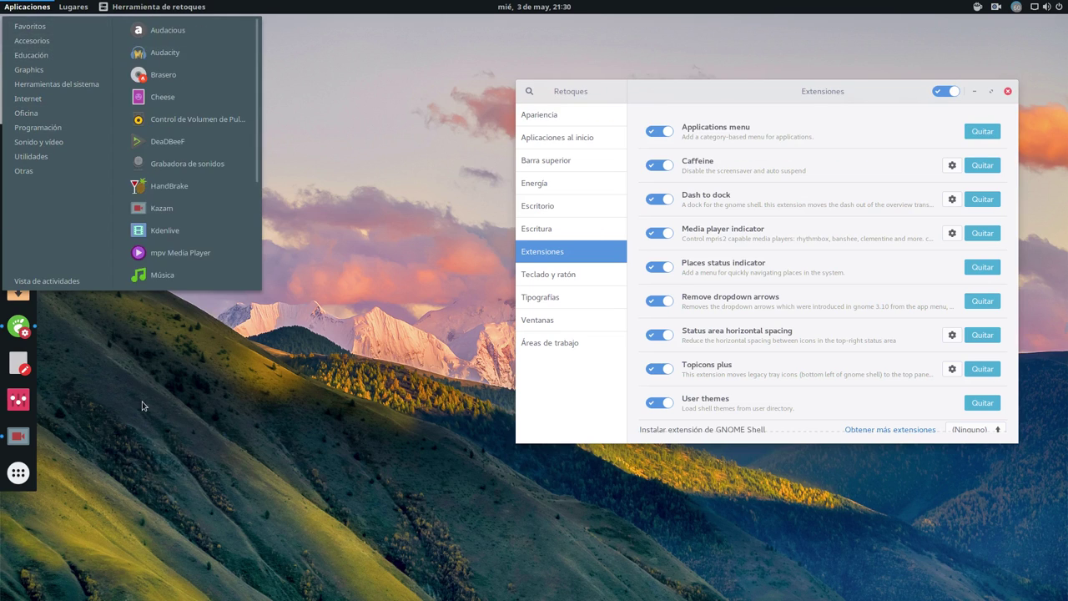
click(142, 405)
click(28, 7)
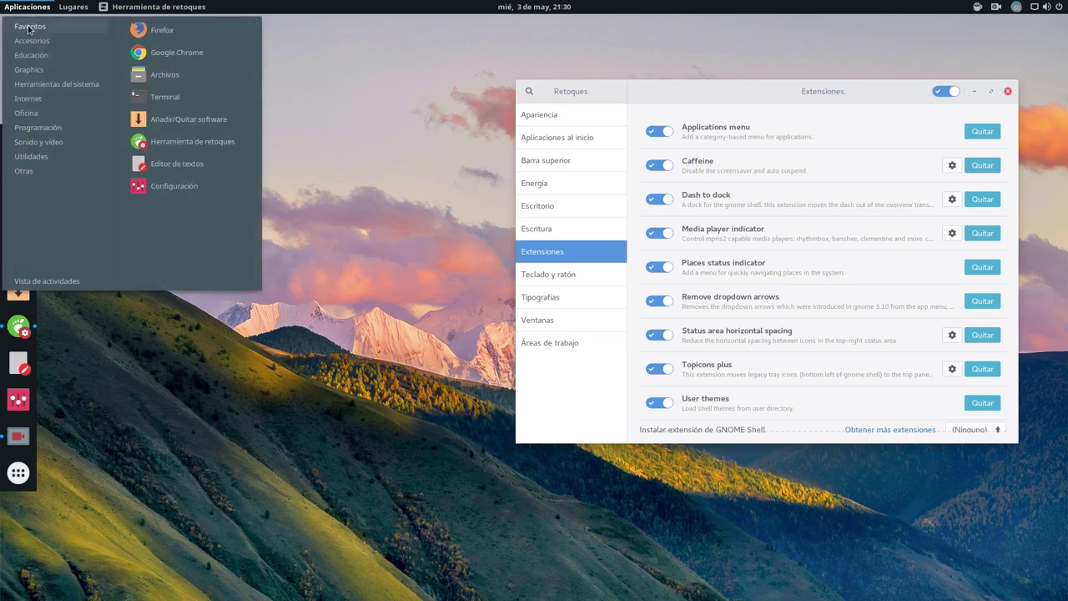
mouse_move(39, 44)
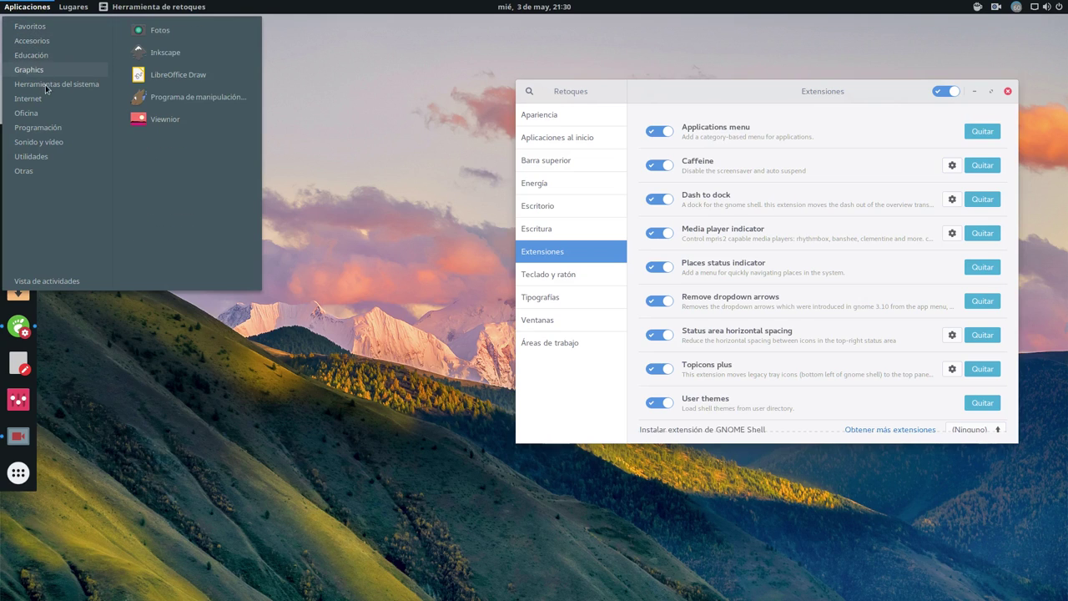
mouse_move(40, 144)
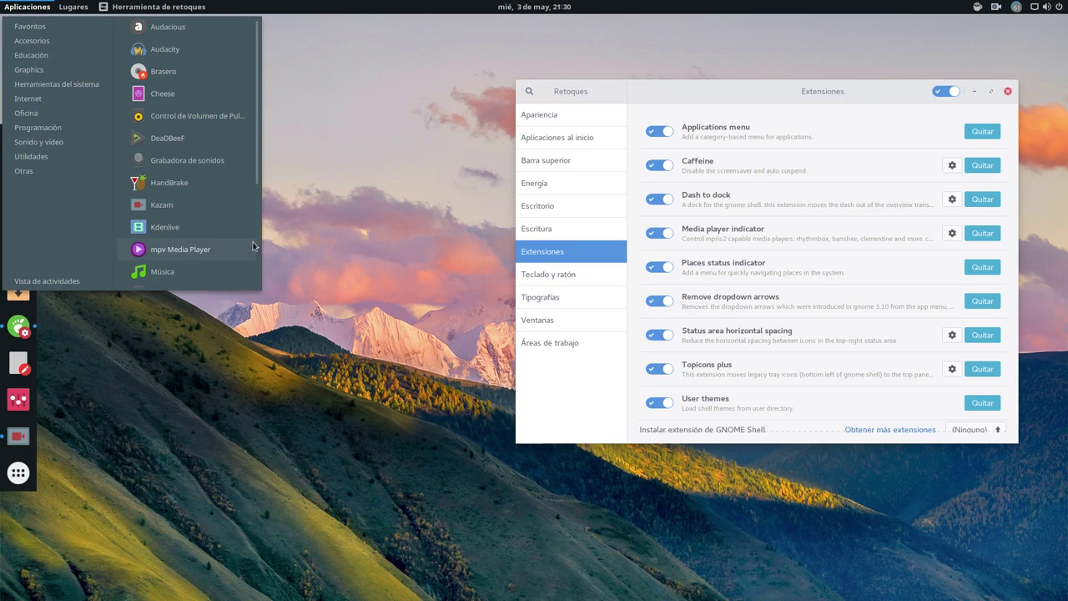
click(413, 215)
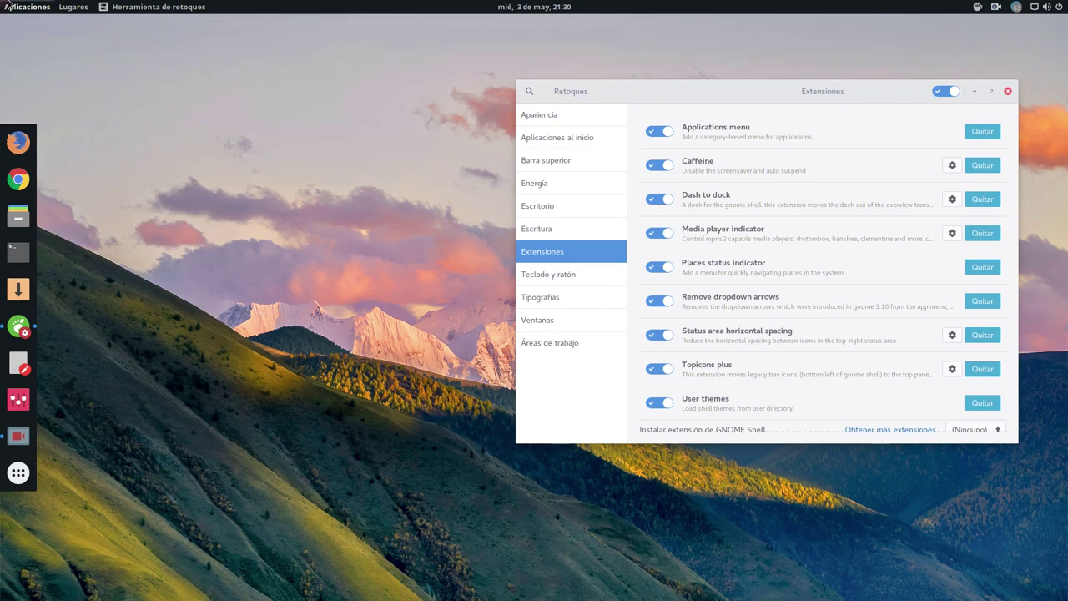
Step: Open the activities overview and search for "simp"
mouse_move(1, 1)
click(483, 32)
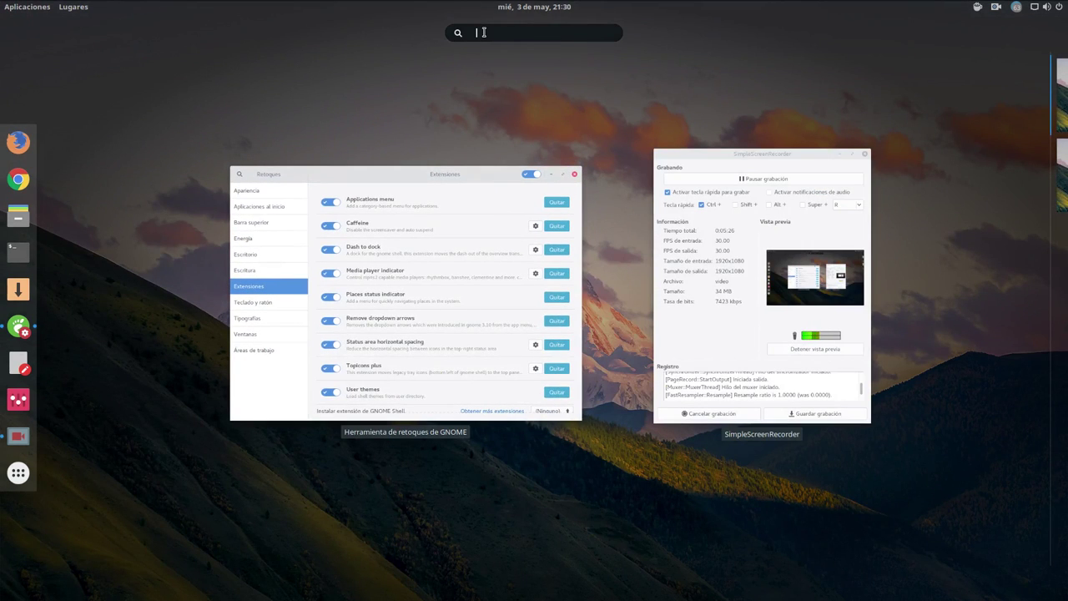
text(simp)
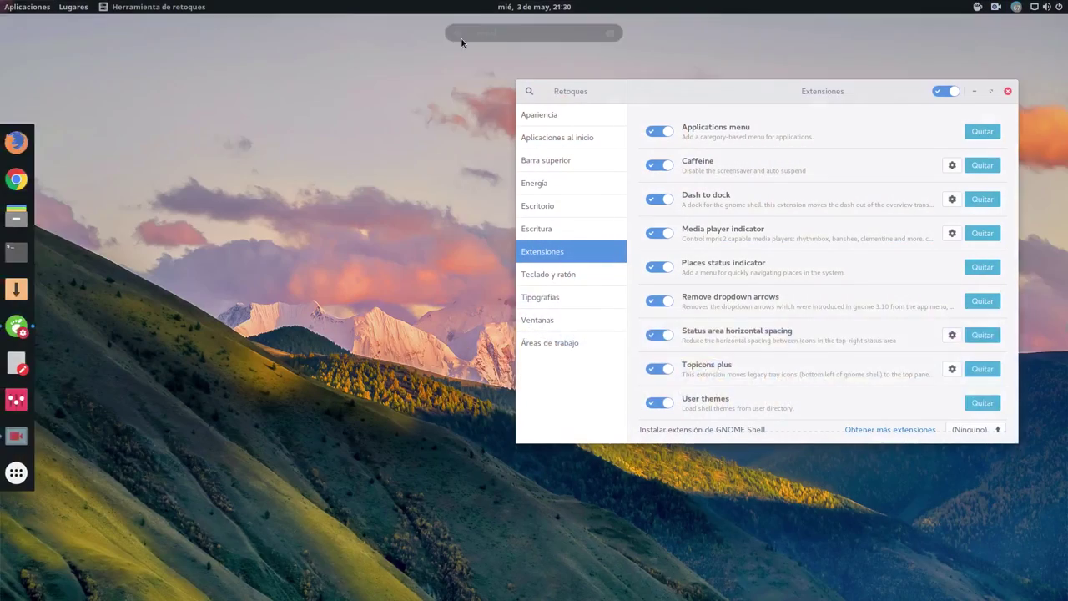
mouse_move(1, 1)
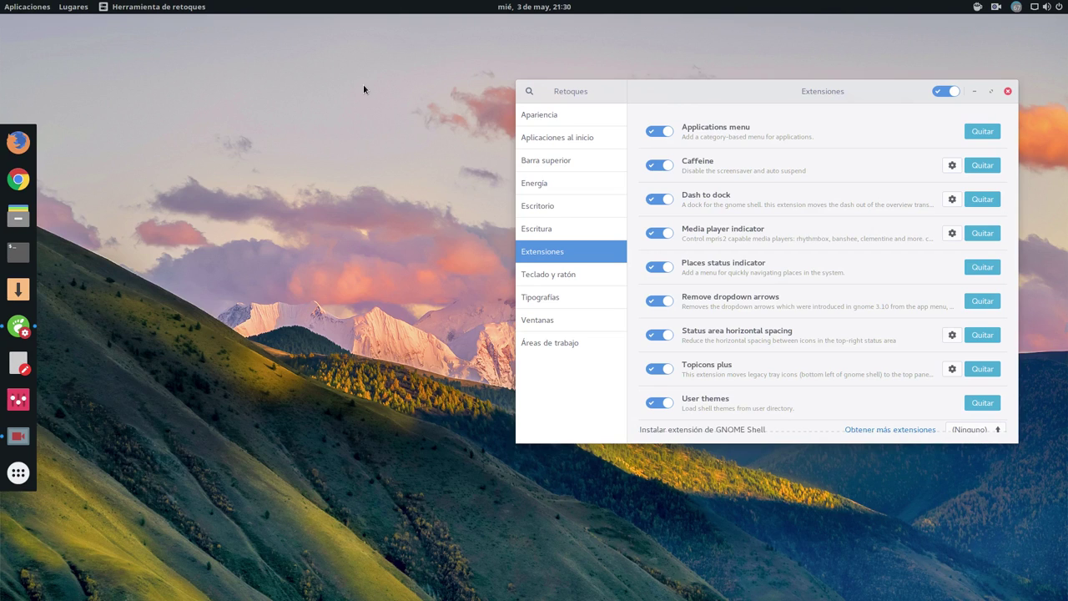
Step: Examine the Internet and Herramientas del sistema categories in the applications menu
click(27, 7)
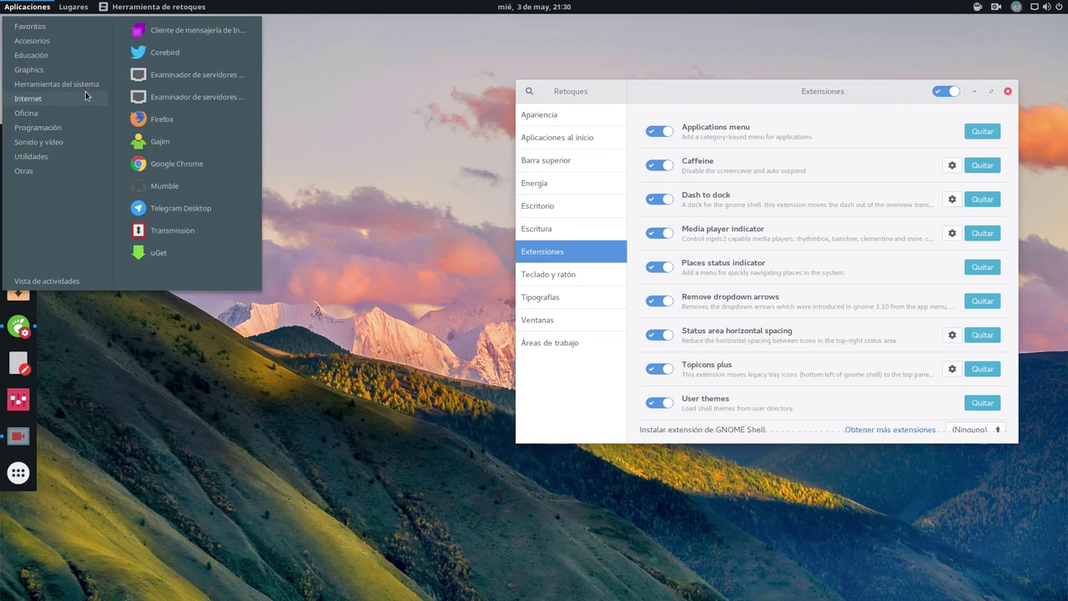
mouse_move(86, 83)
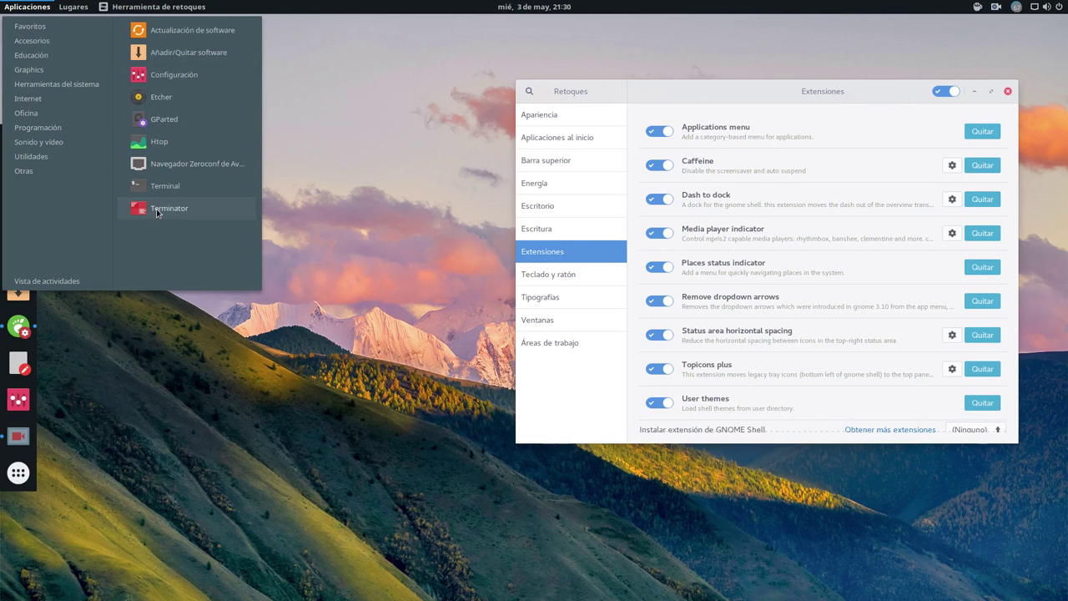
click(349, 99)
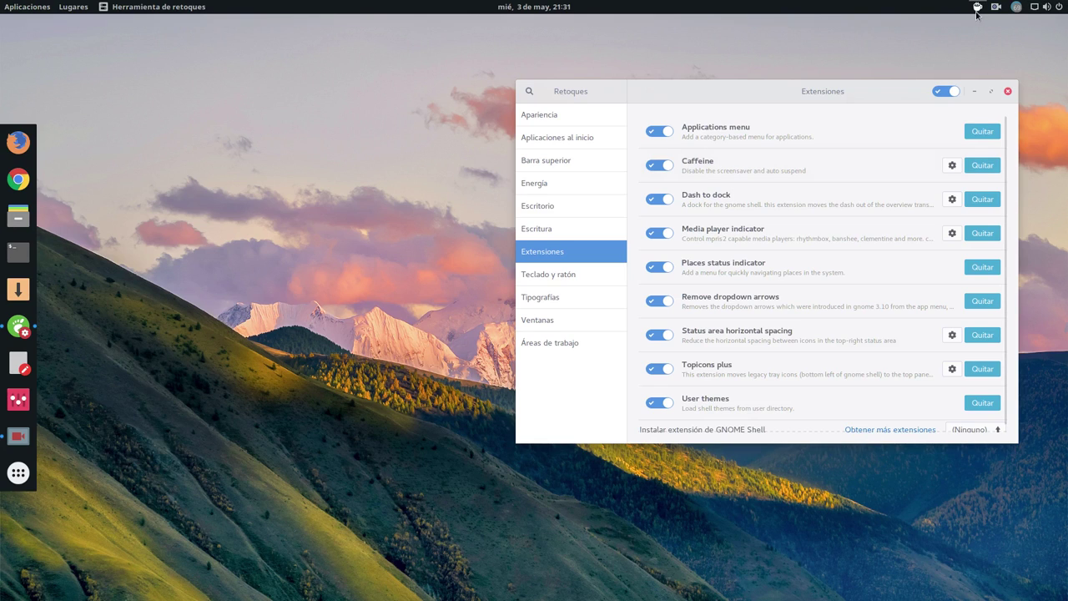
Step: Open the Dash to dock extension's settings and set the dock's screen position to Abajo
drag(836, 88, 513, 88)
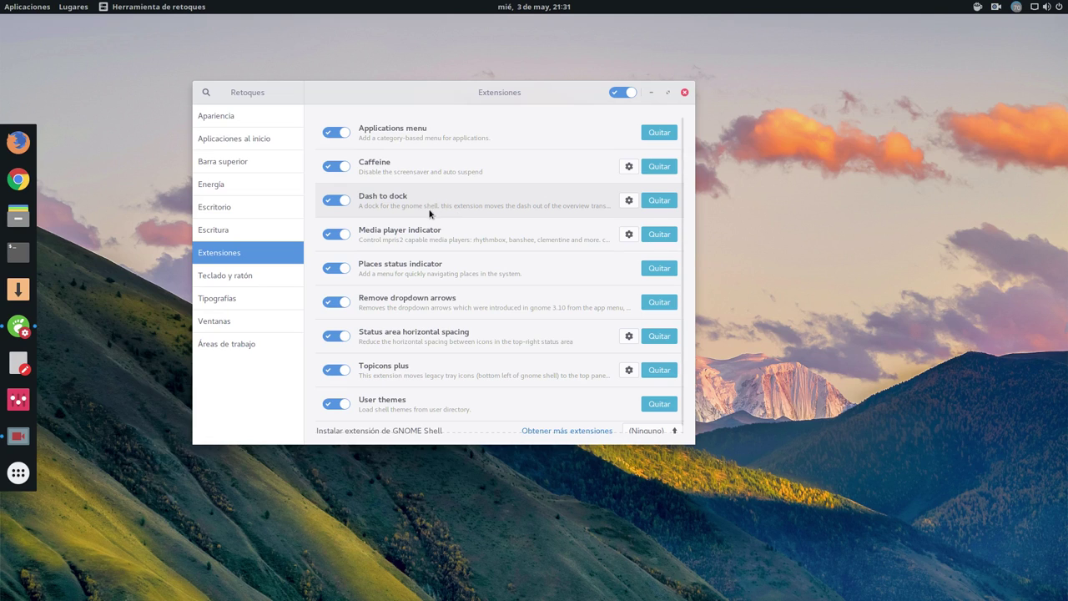
drag(446, 91, 575, 97)
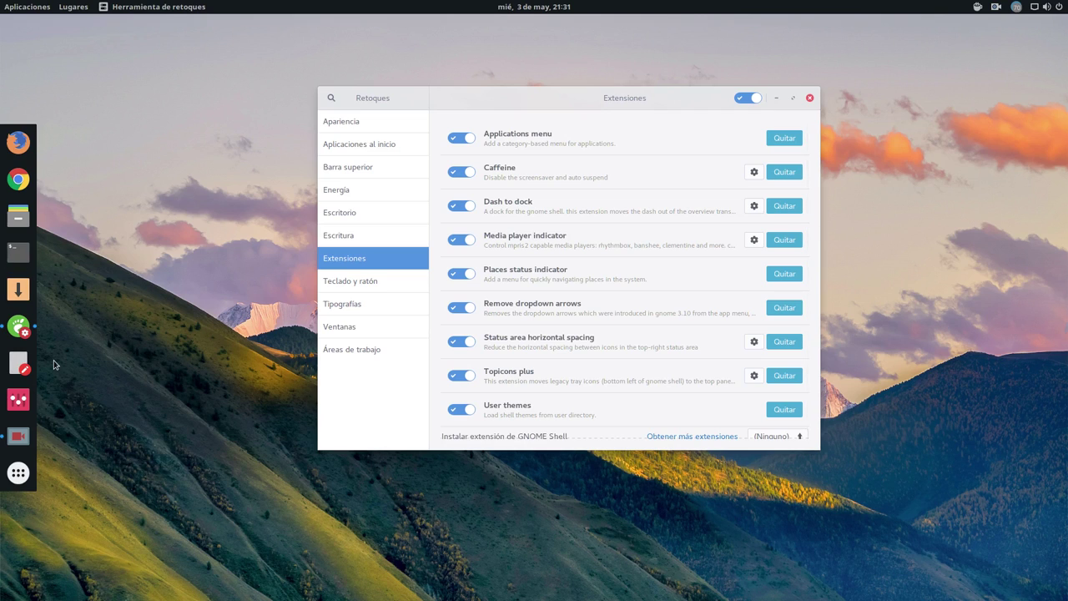
click(754, 205)
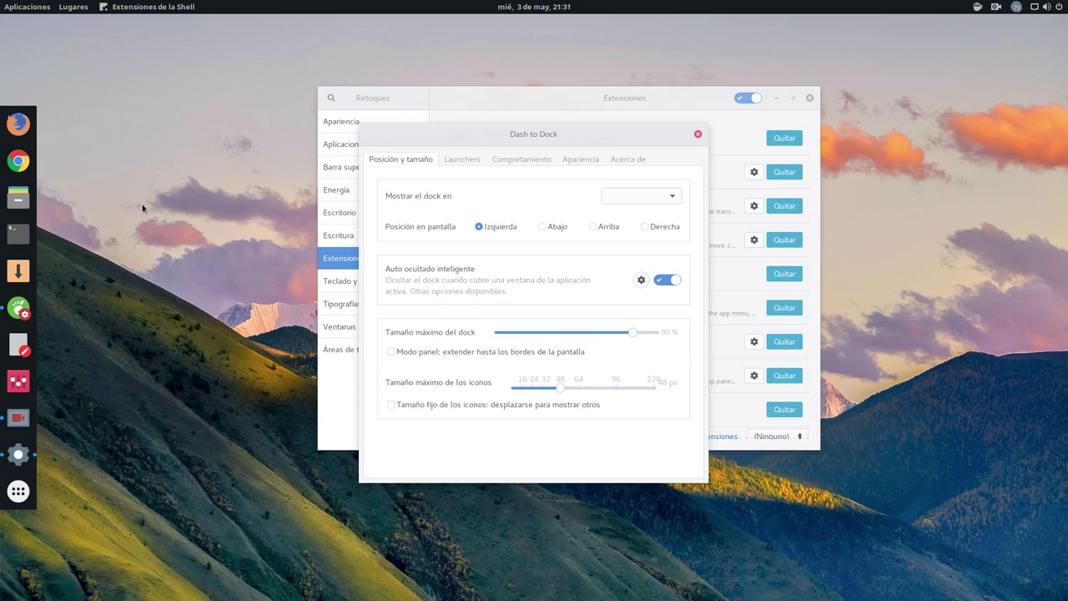
click(540, 226)
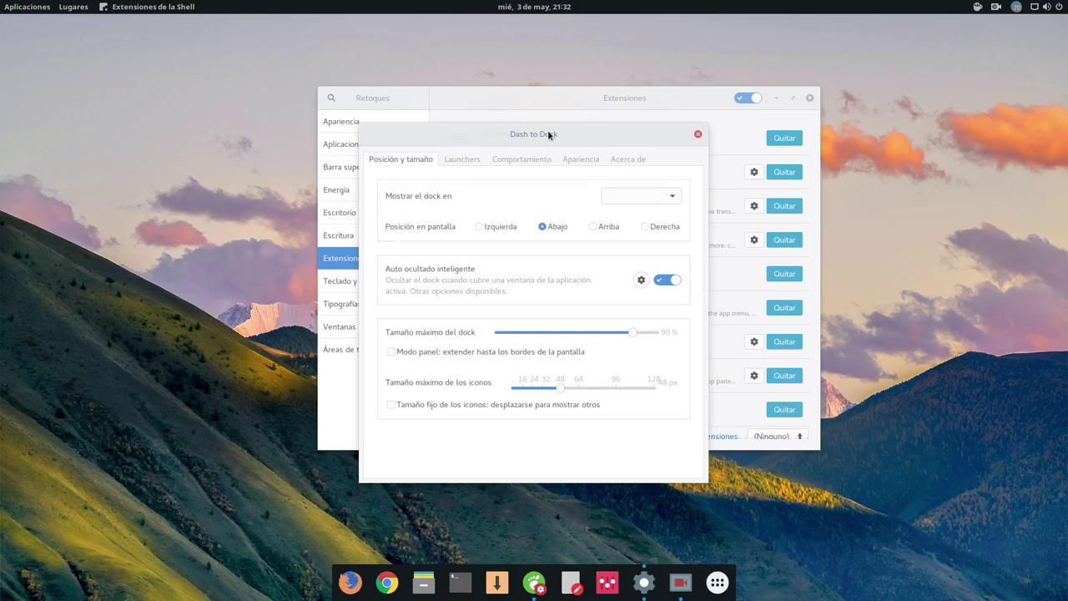
Step: Try the Arriba and Derecha screen positions for the dock, then set its position to Izquierda
drag(548, 133, 554, 156)
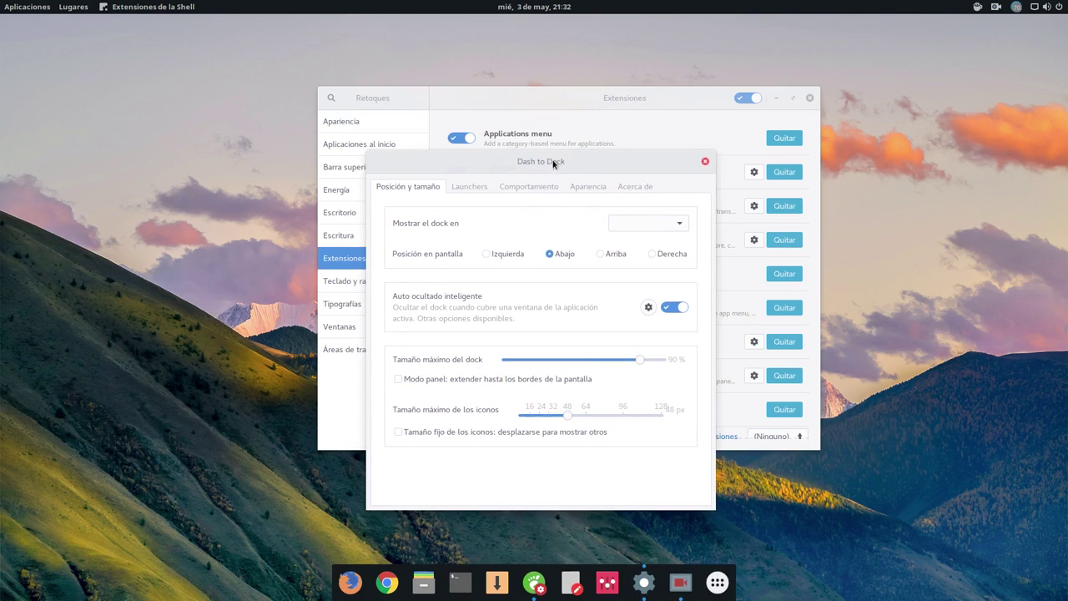
click(601, 254)
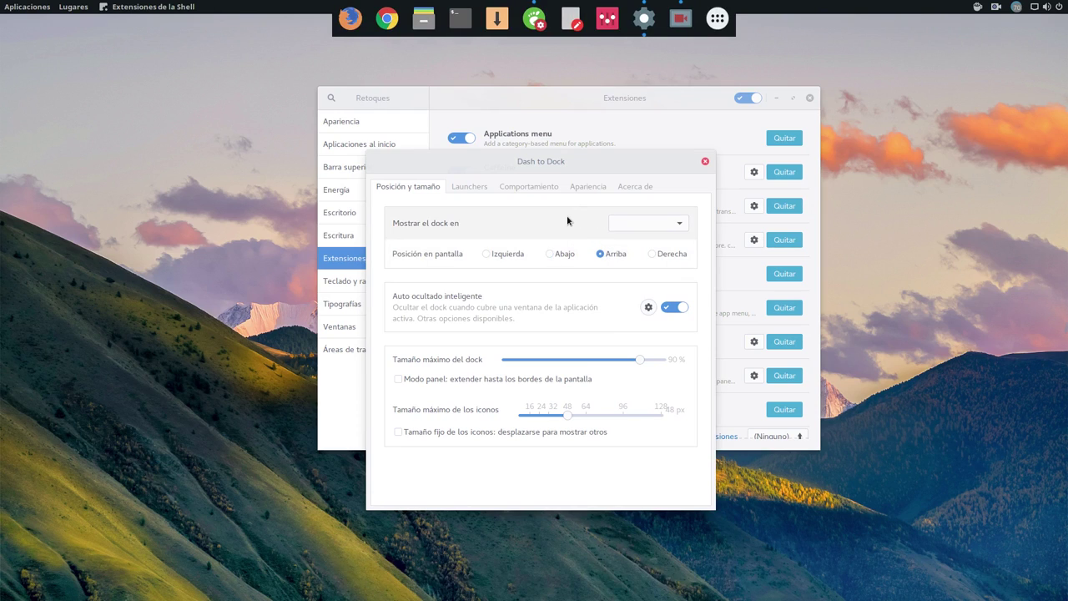
click(653, 255)
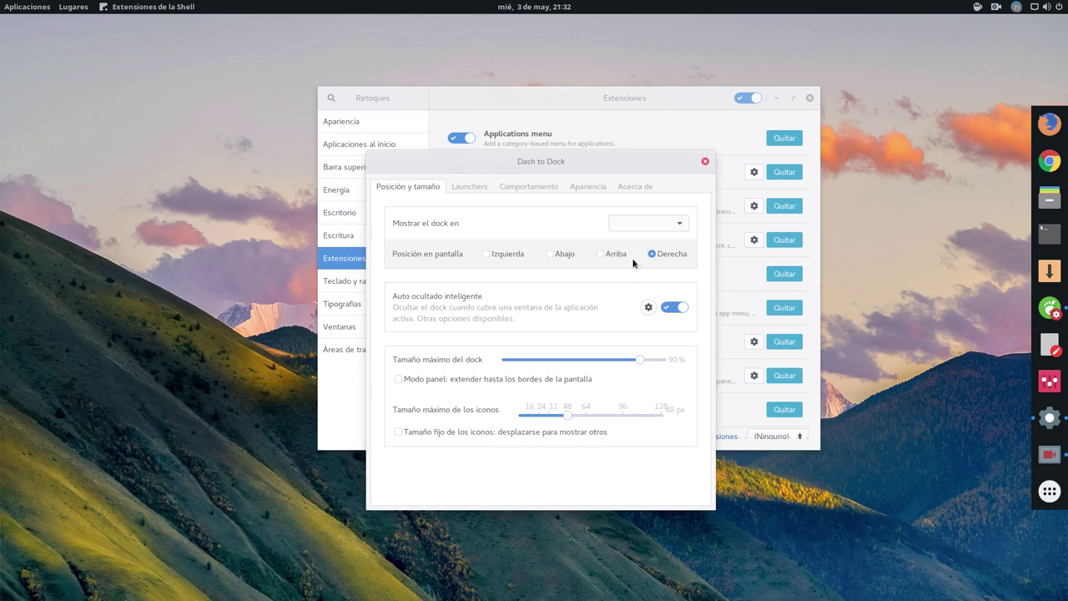
click(486, 255)
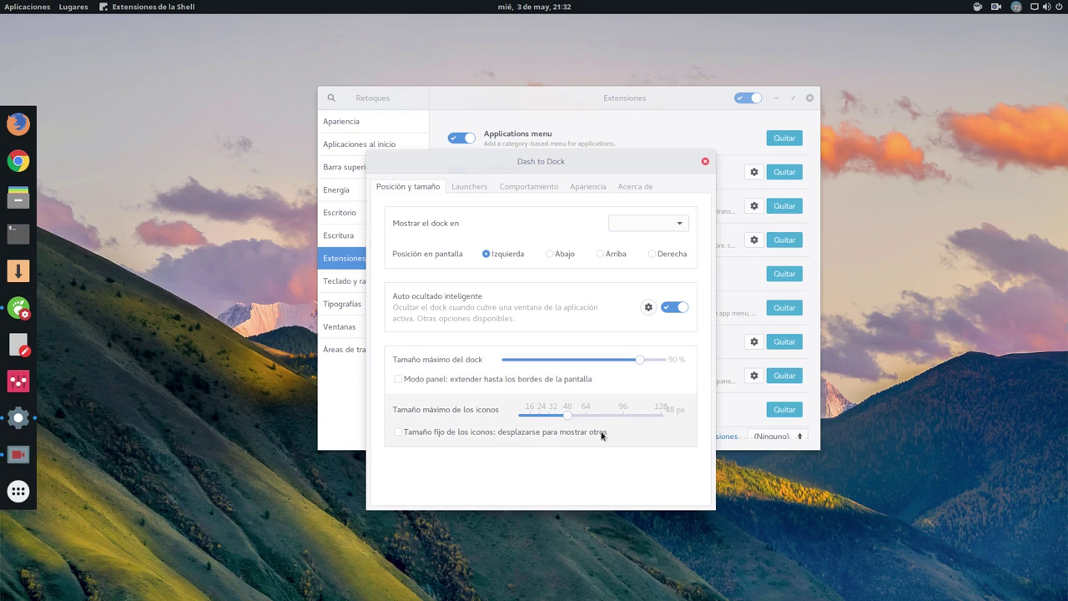
Step: Review the Launchers, Comportamiento and Apariencia settings of Dash to Dock, then close its preferences
click(470, 187)
click(534, 187)
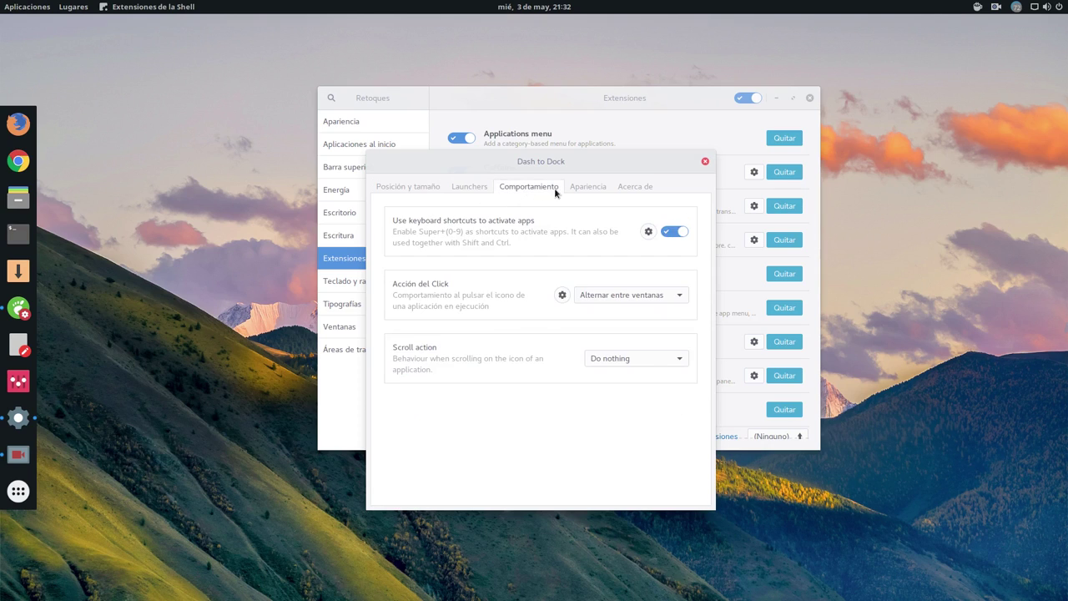
click(584, 191)
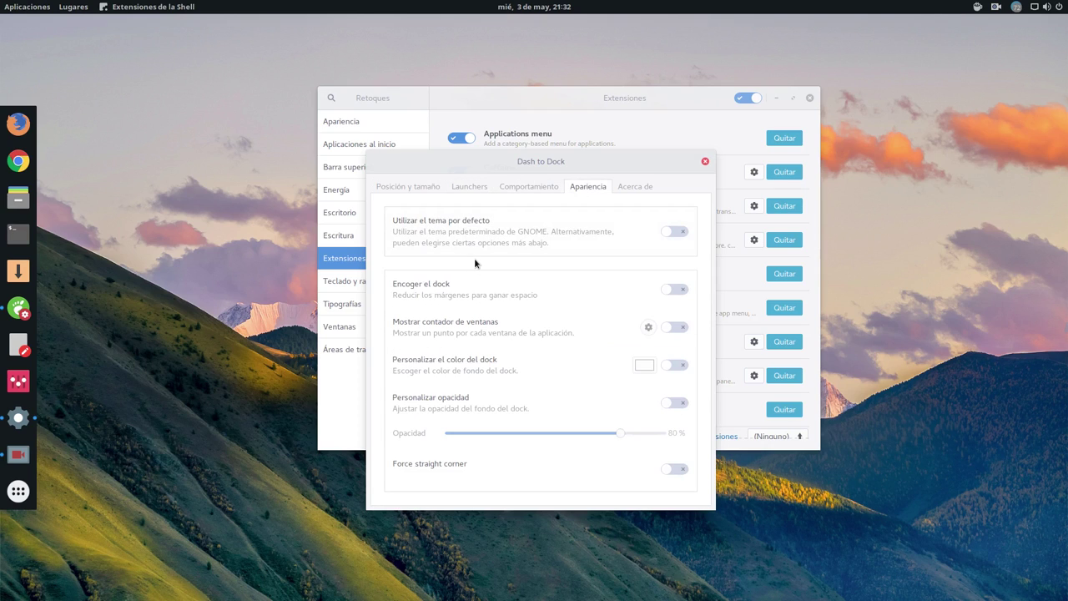
click(415, 186)
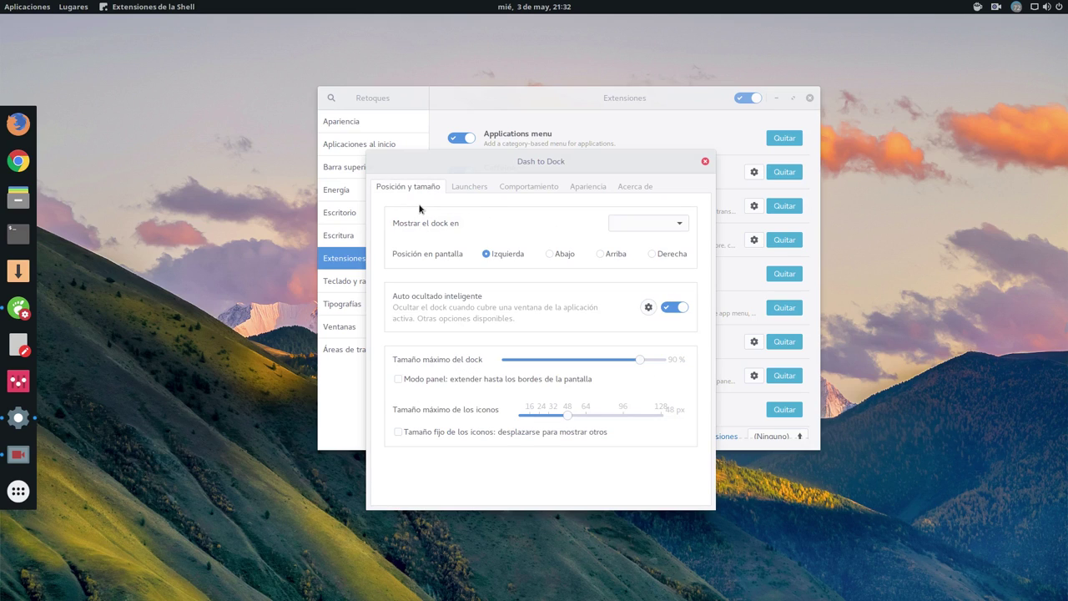
drag(556, 160, 386, 149)
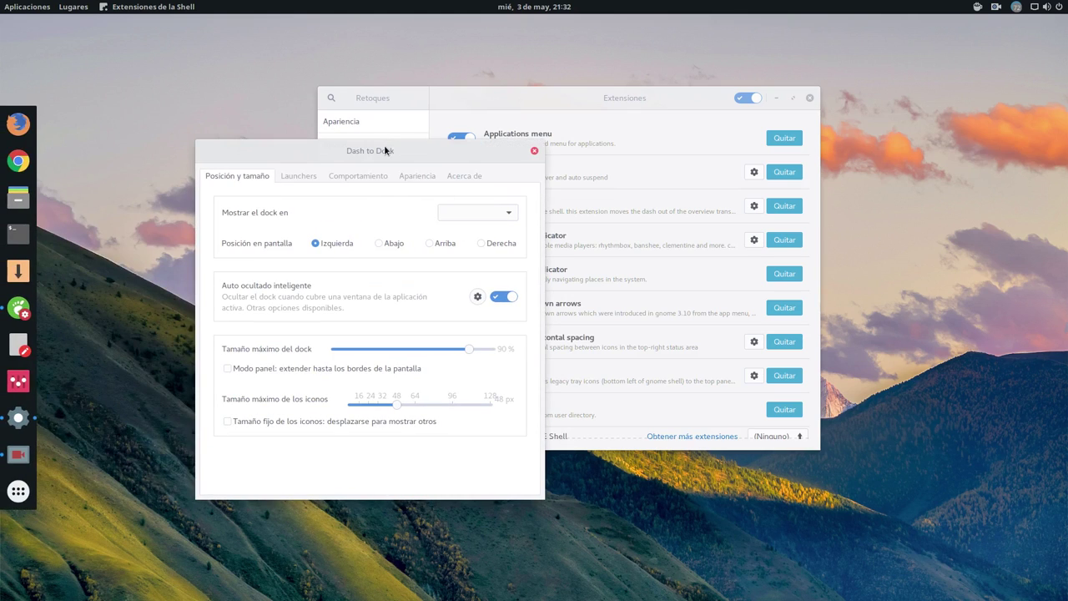
click(534, 150)
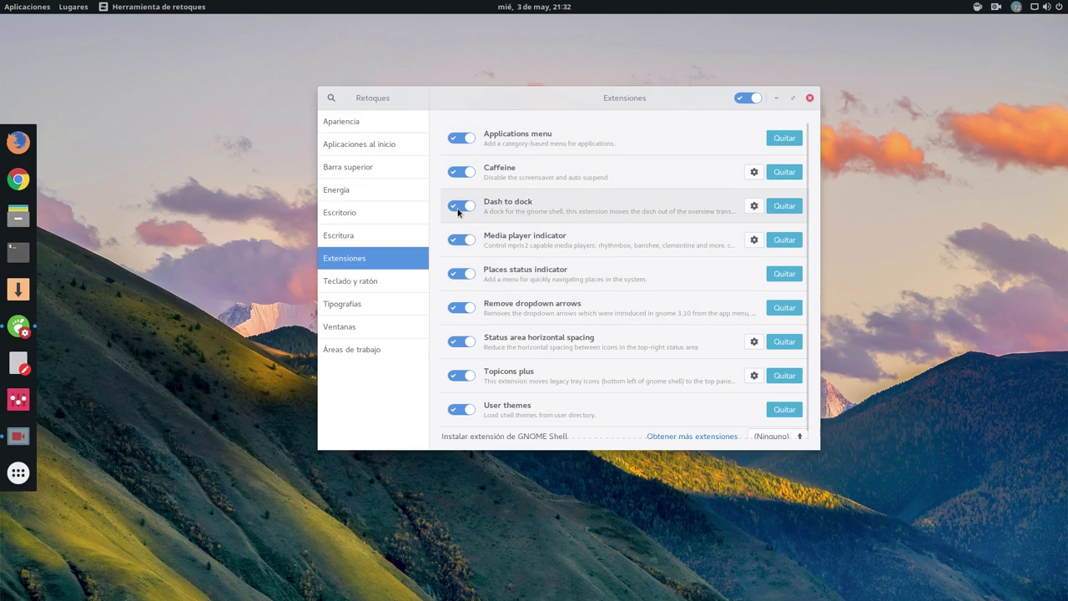
Step: Turn off the Dash to dock extension and look at the built-in dash in the activities overview
key(space)
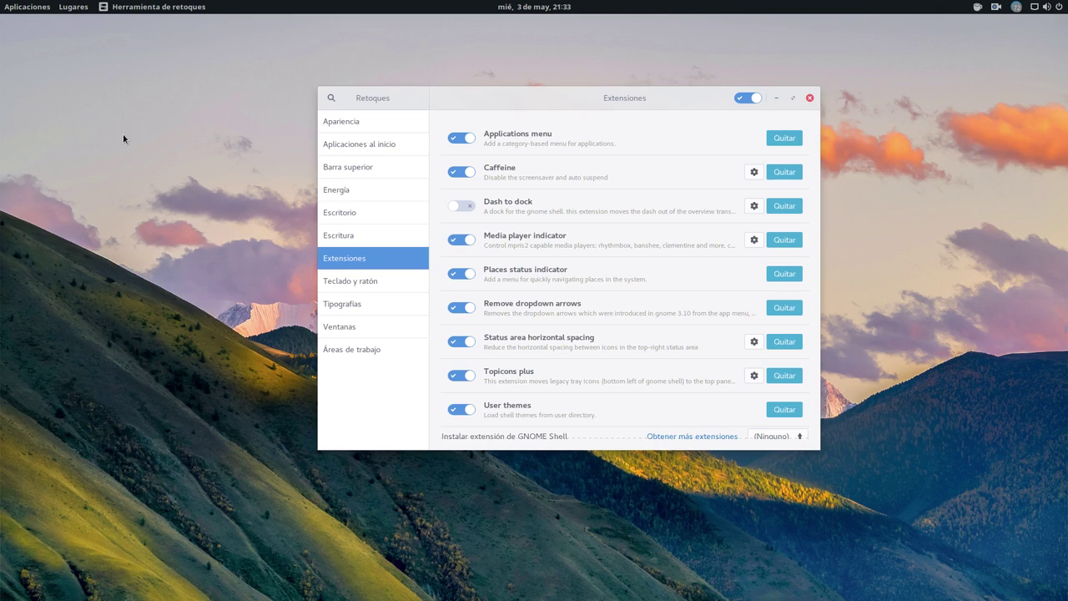
mouse_move(1, 1)
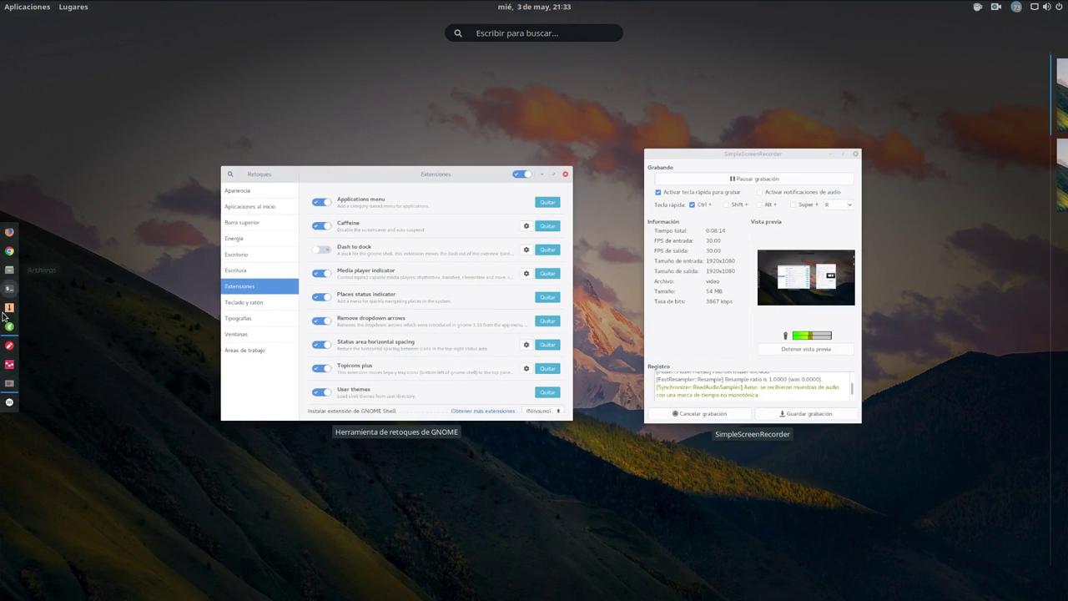
click(133, 67)
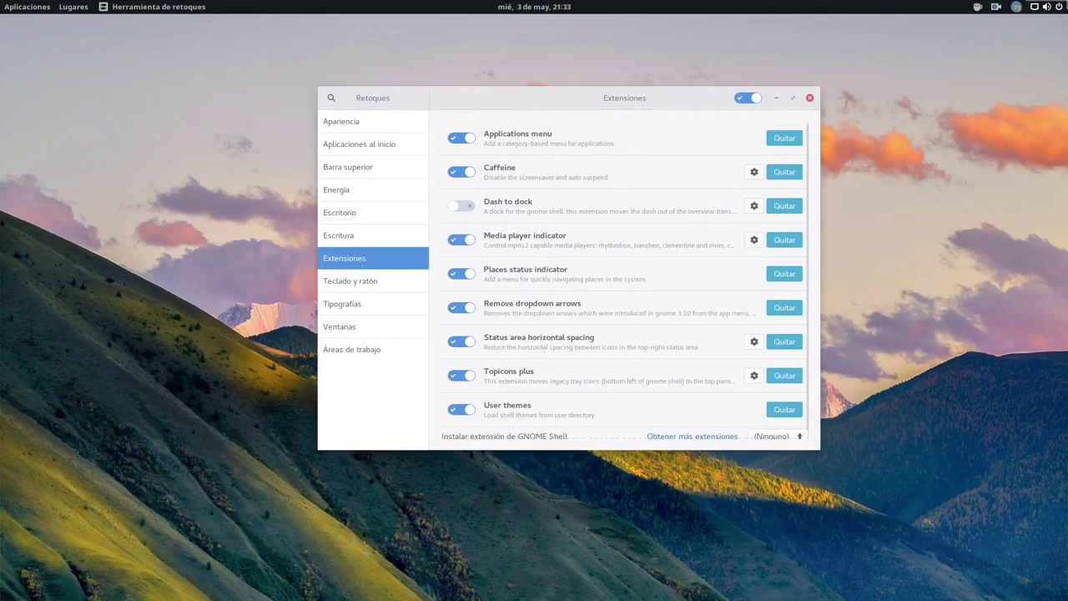
drag(646, 98, 400, 86)
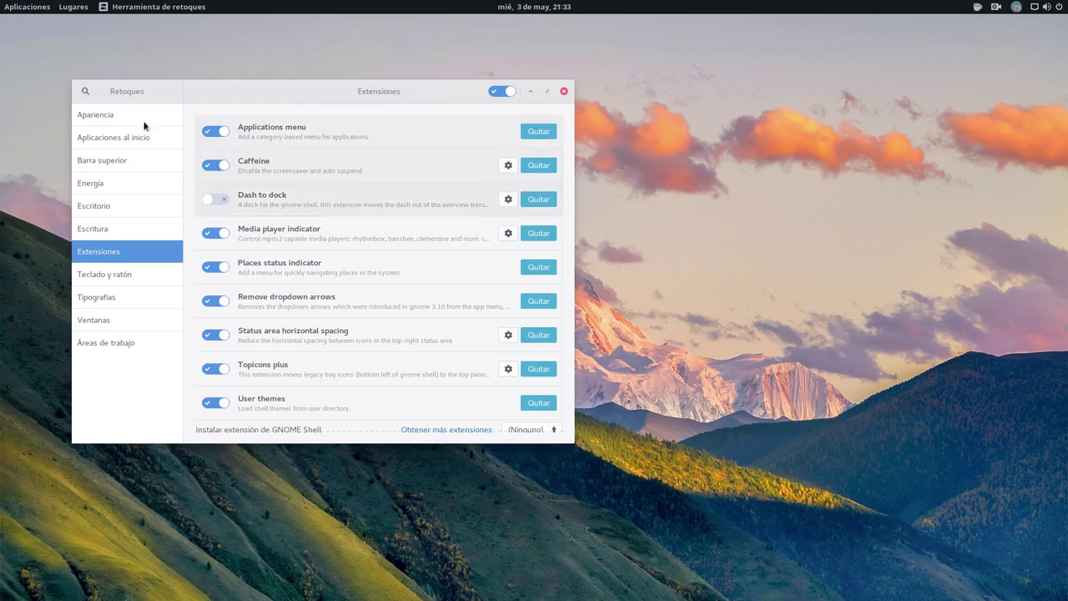
Step: Look at the activities overview once more and turn the Dash to dock extension back on
key(super)
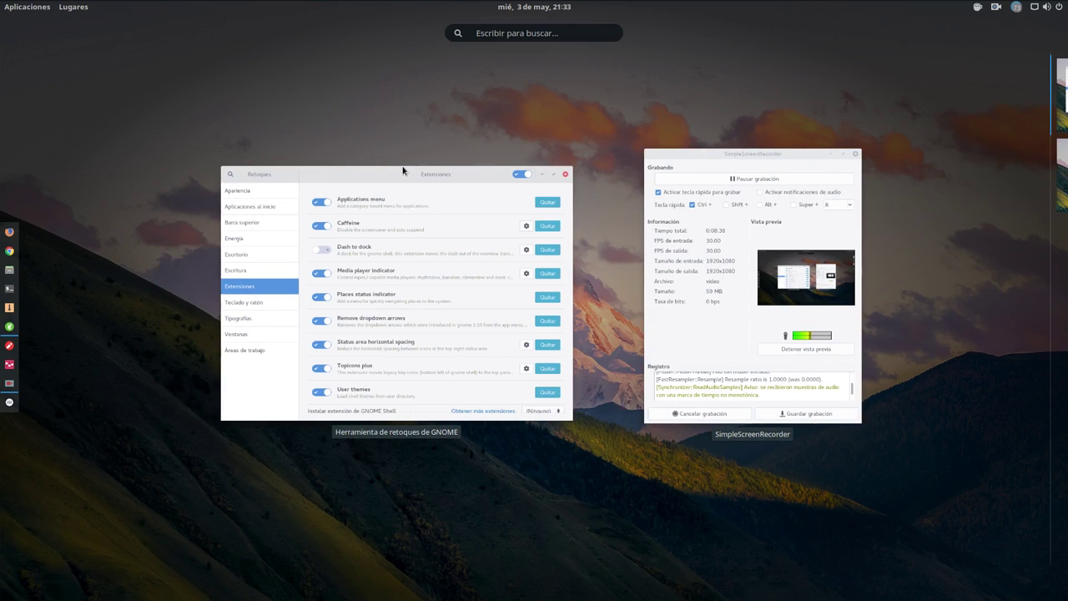
click(402, 171)
drag(355, 98, 535, 152)
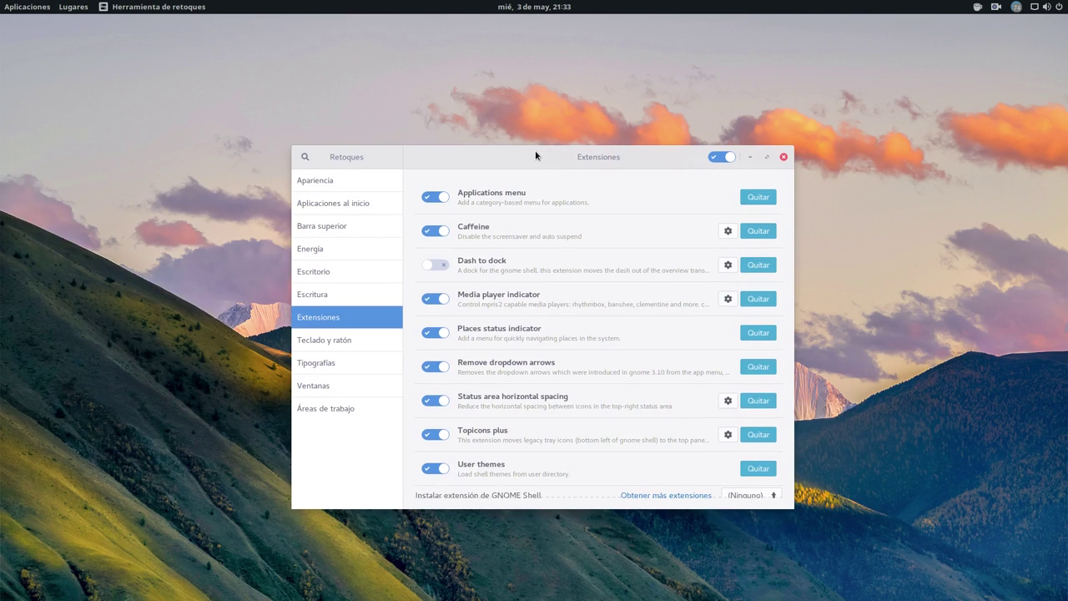
click(438, 268)
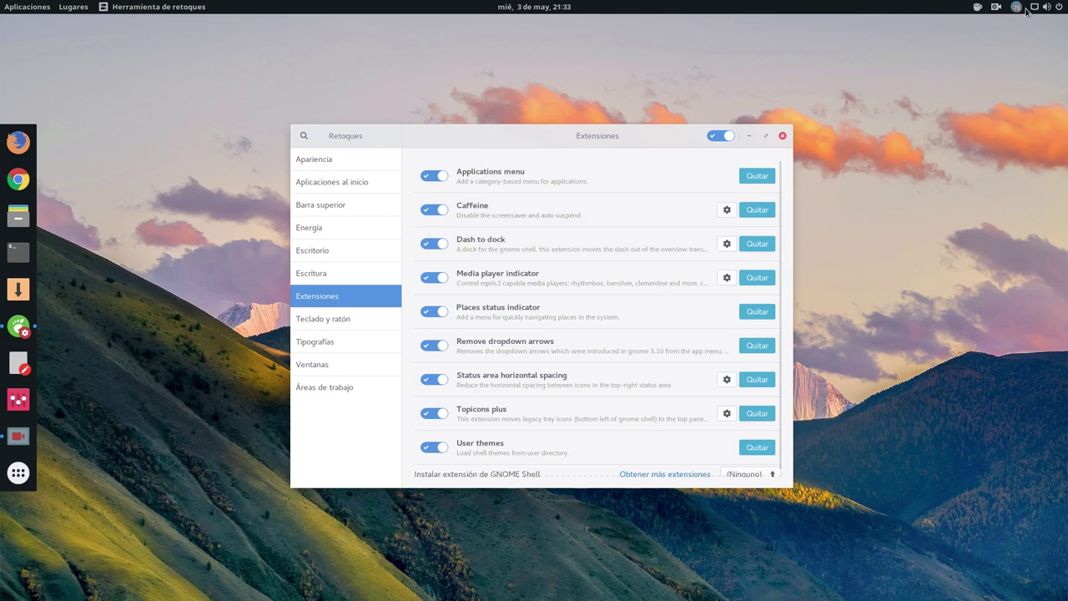
Step: Launch Audacious from the Sonido y vídeo category of the applications menu and play "Stop Loving You"
click(5, 6)
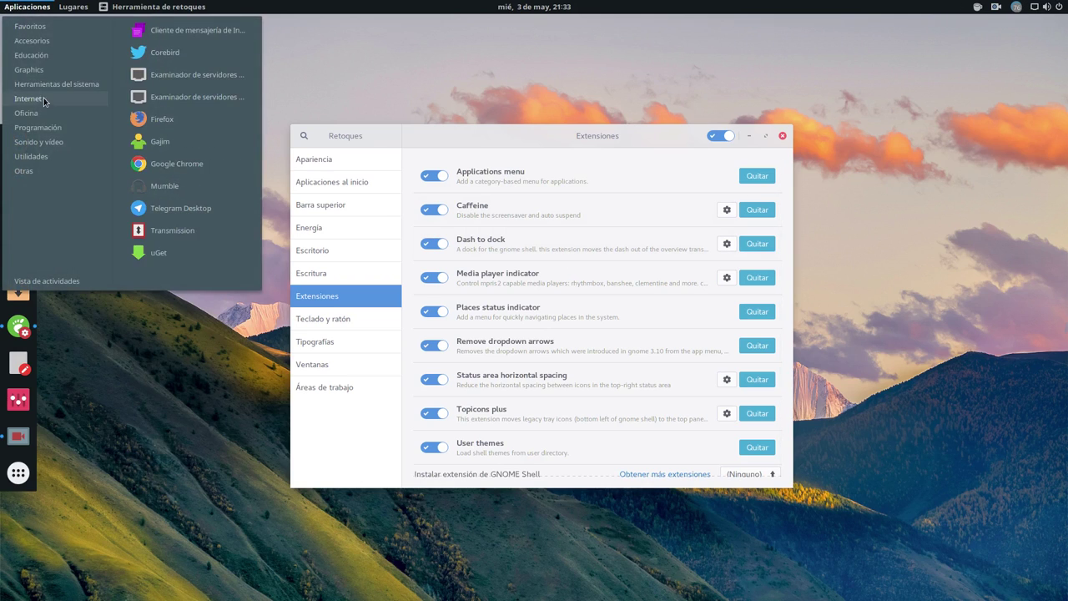
mouse_move(49, 144)
click(167, 30)
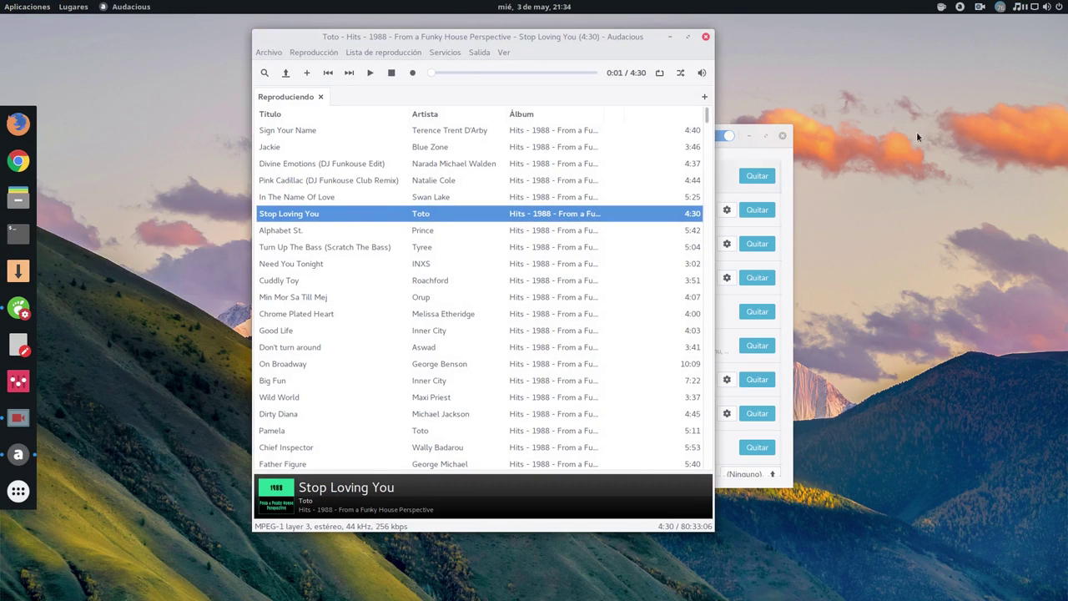
click(365, 72)
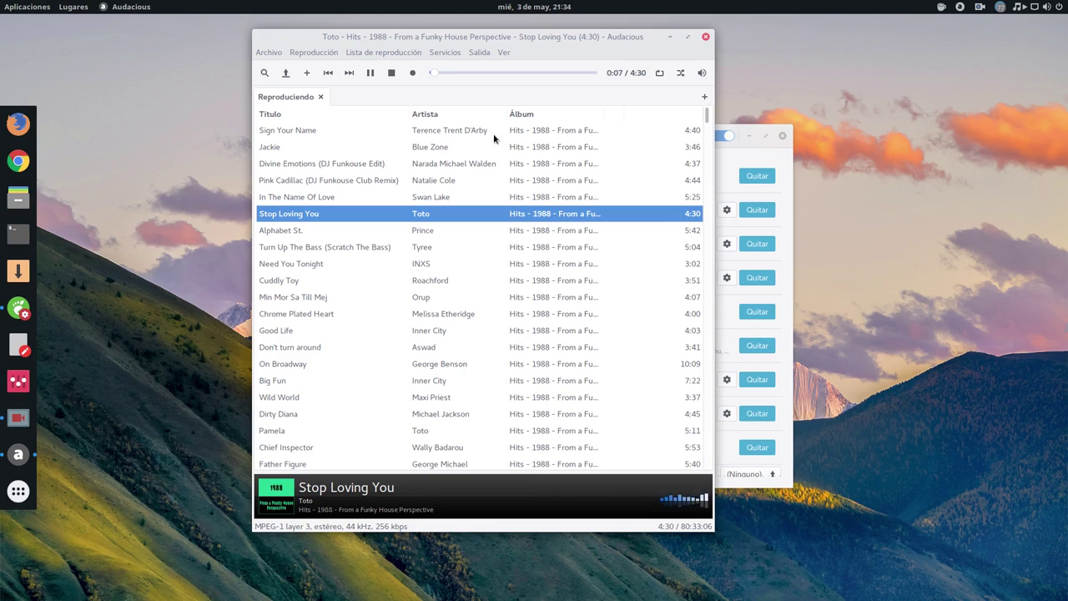
Step: Close the Audacious window and stop its playback through the media player indicator, checking how the player section collapses and expands
click(705, 37)
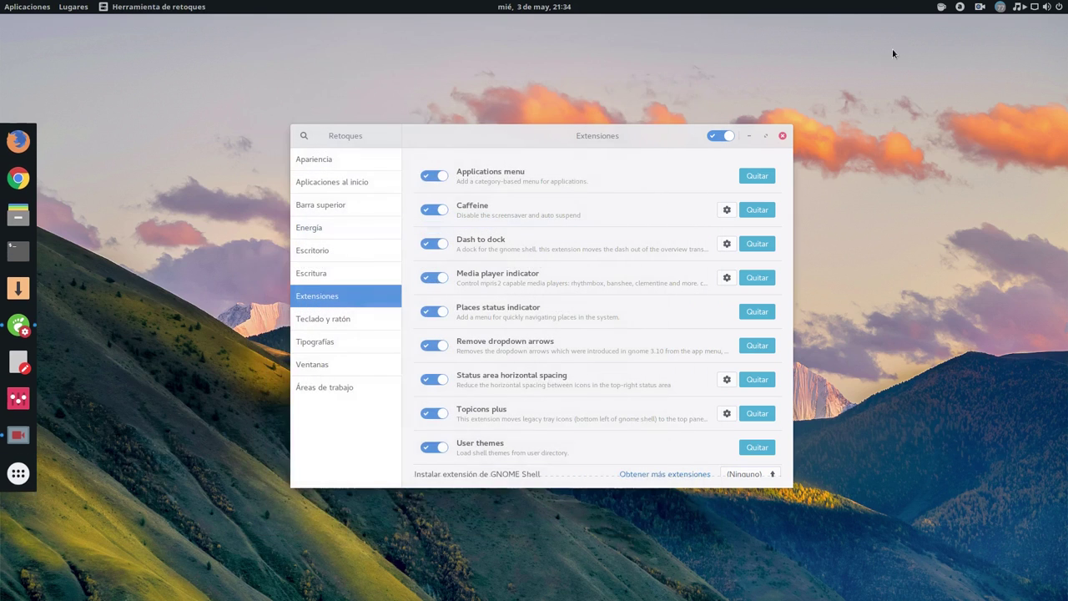
click(1039, 7)
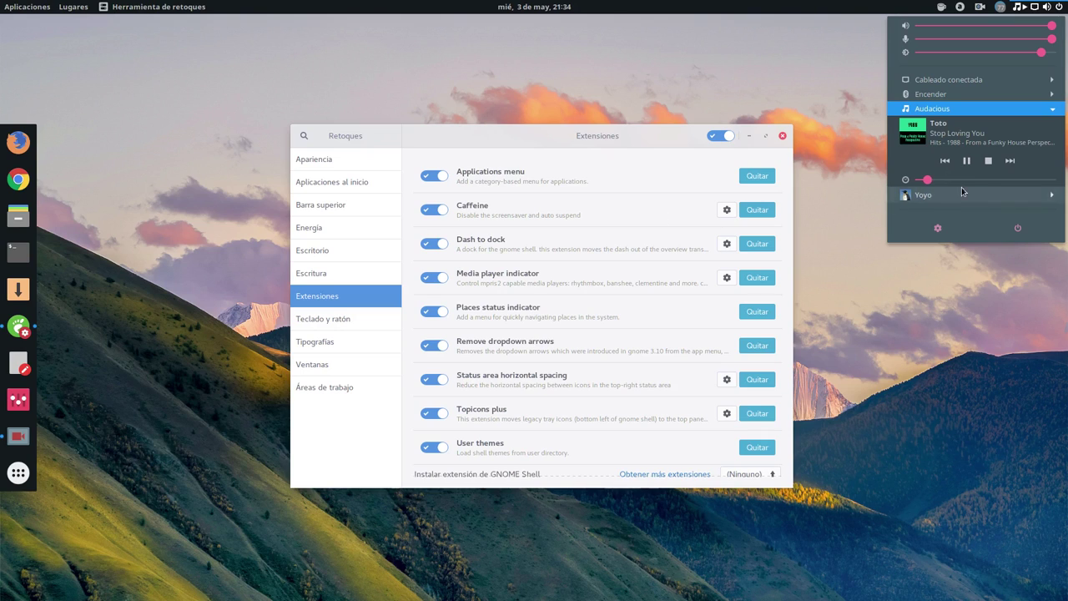
click(988, 160)
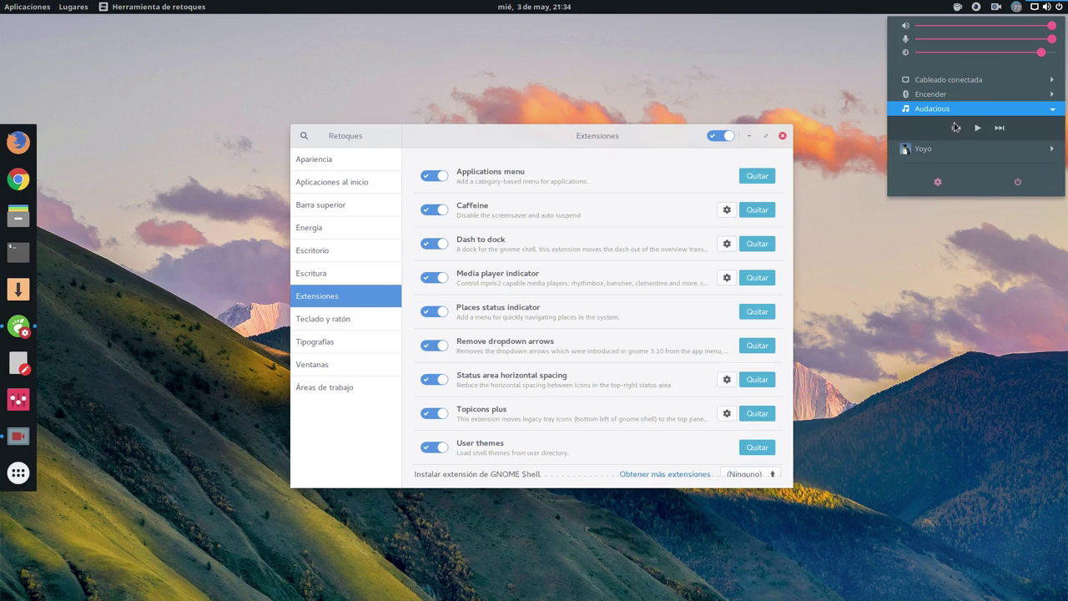
click(1049, 113)
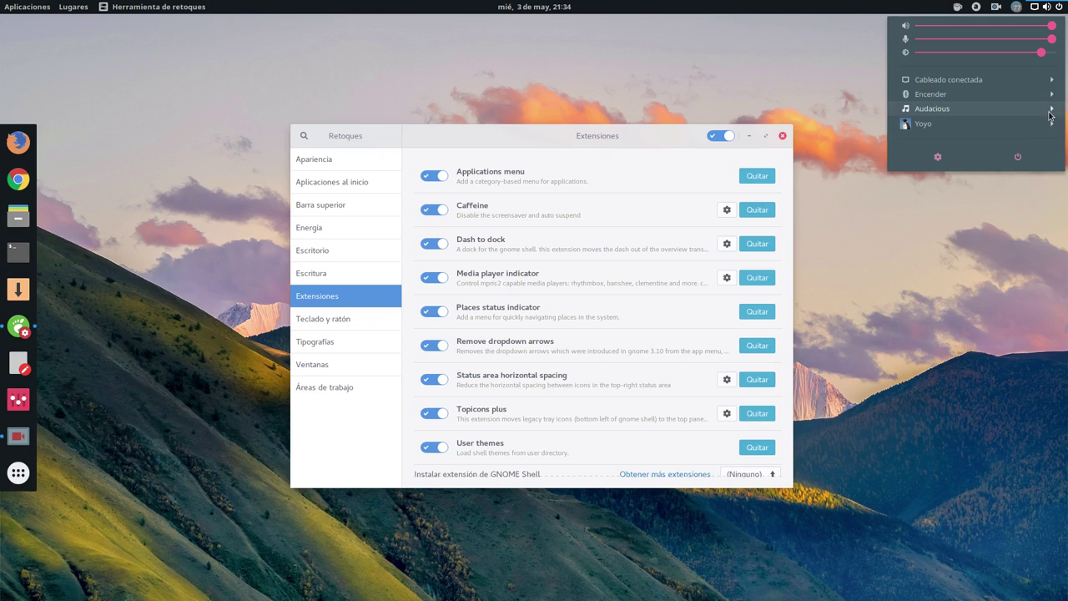
click(1050, 112)
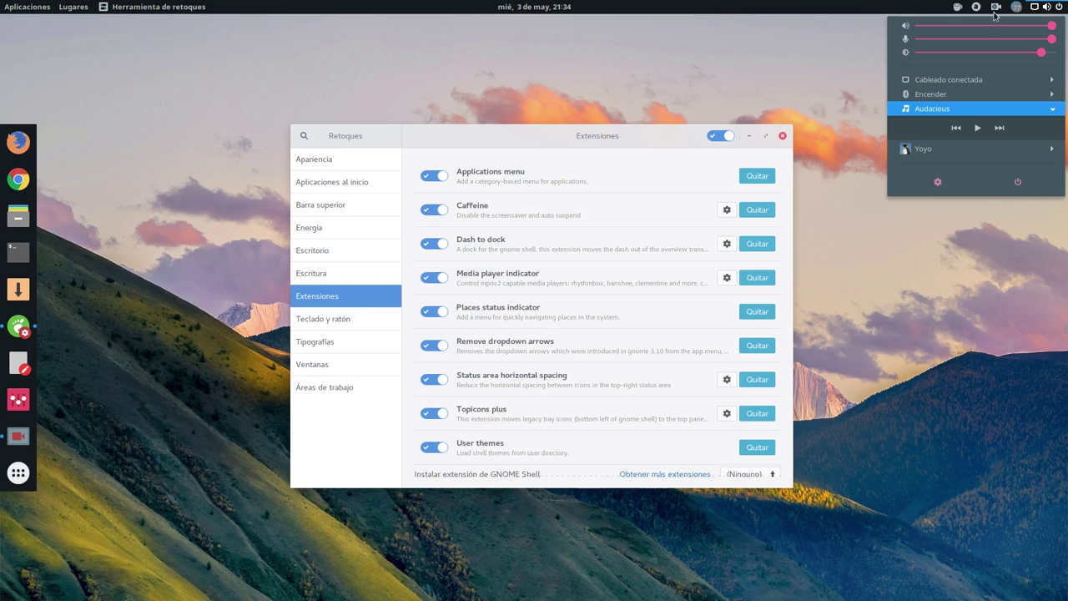
Step: Restore the Audacious window from its tray indicator and quit the player
click(977, 8)
click(265, 53)
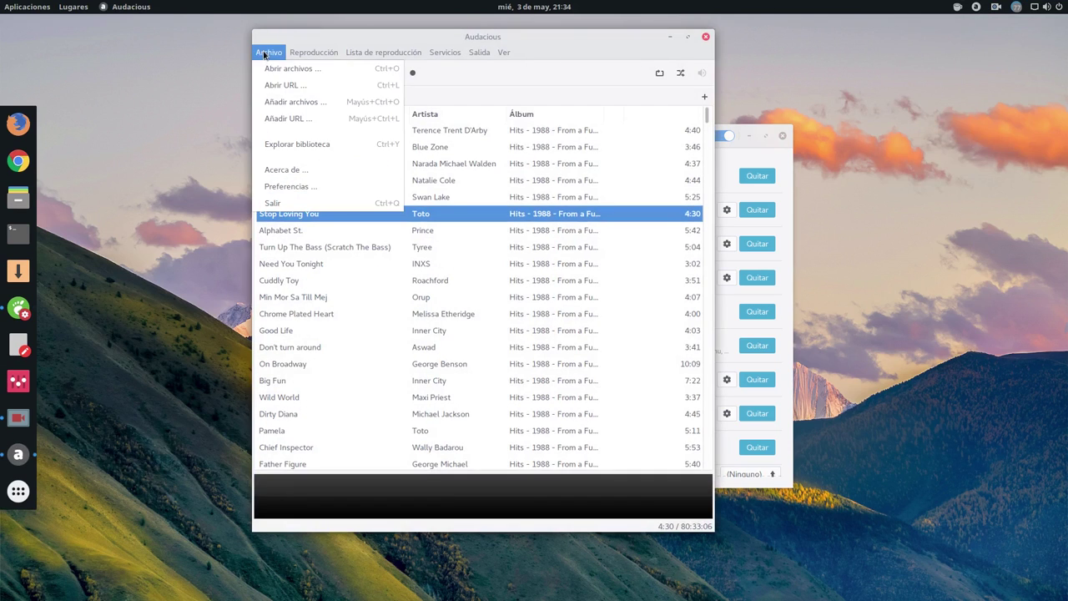
click(272, 204)
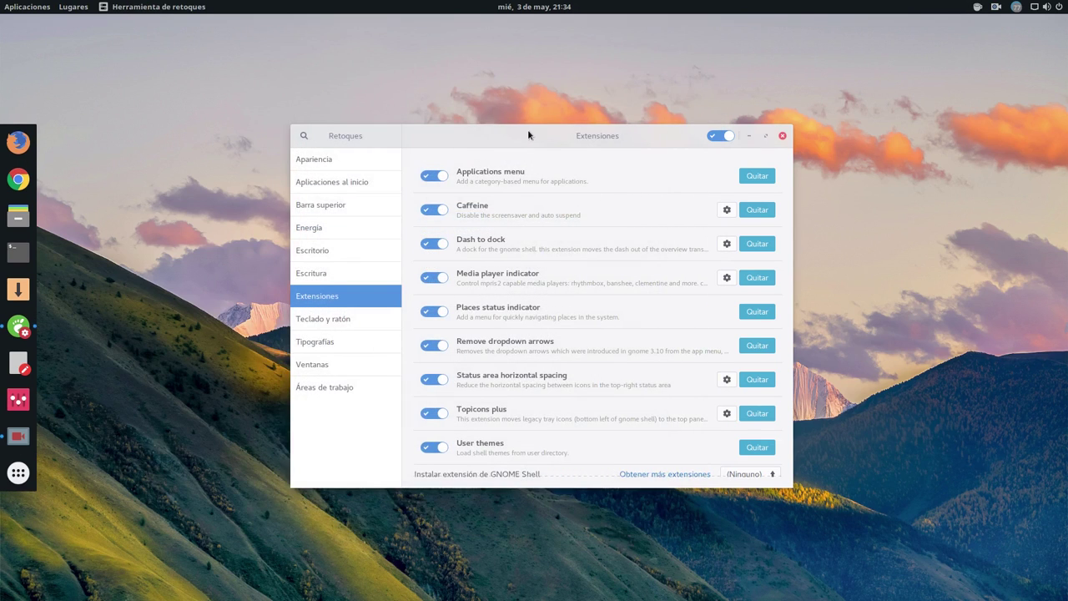
Step: Examine the locations offered by the Places status indicator's Lugares menu and open a file manager window on Carpeta personal
drag(527, 130, 518, 110)
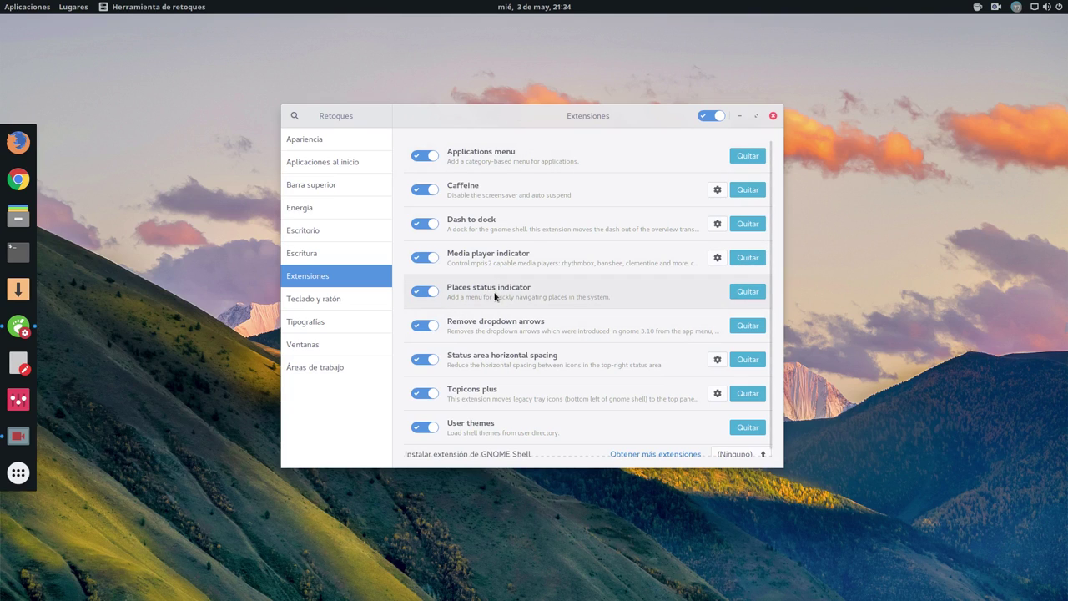
click(74, 6)
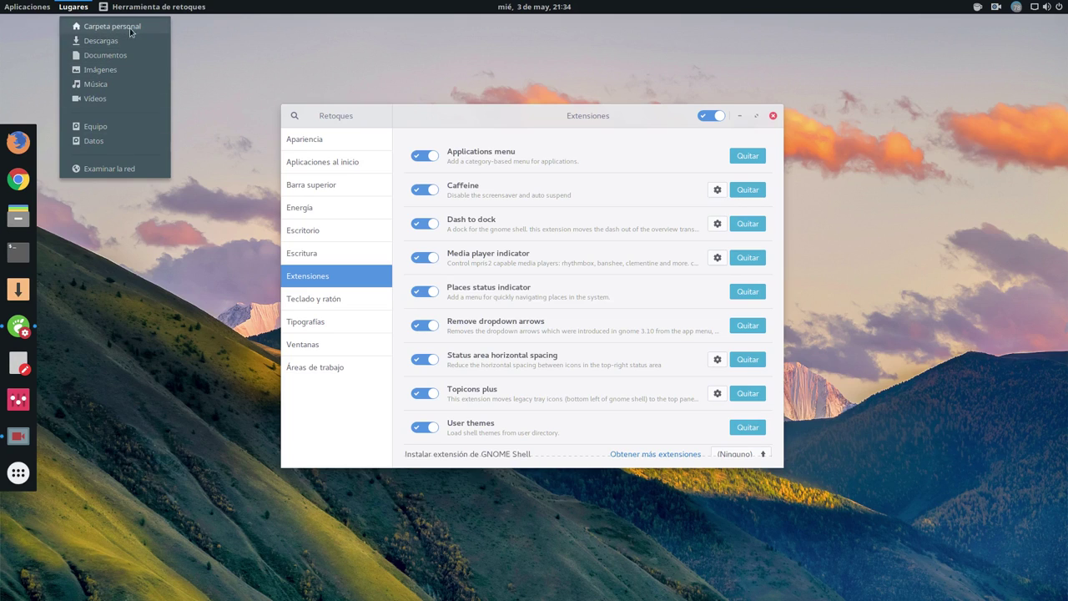
click(89, 182)
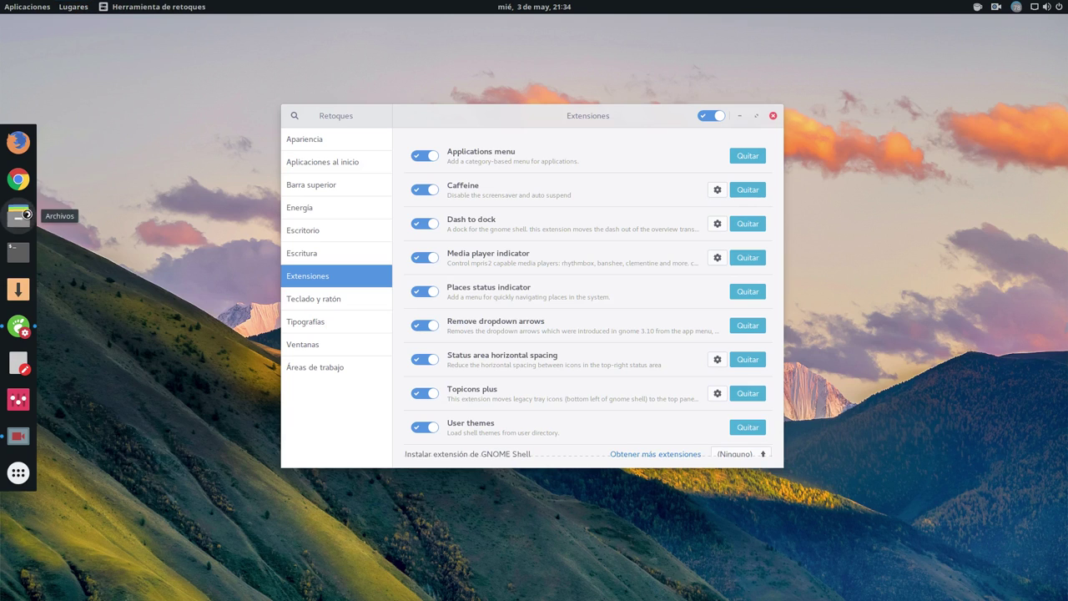
click(32, 218)
drag(301, 116, 551, 92)
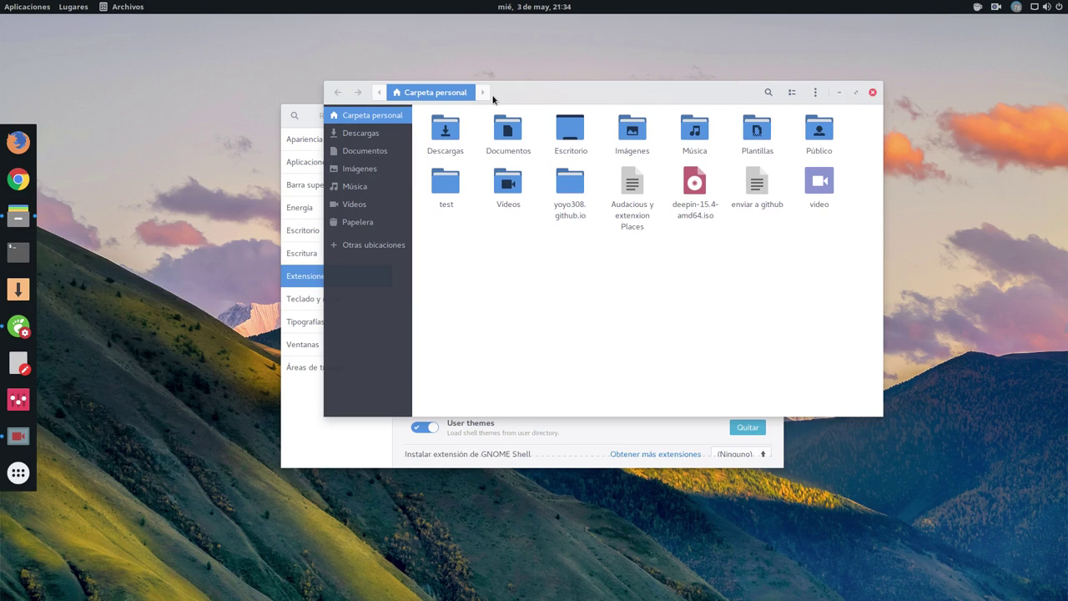
Step: Open the Imágenes folder and the Equipo location through the Places status indicator
click(73, 7)
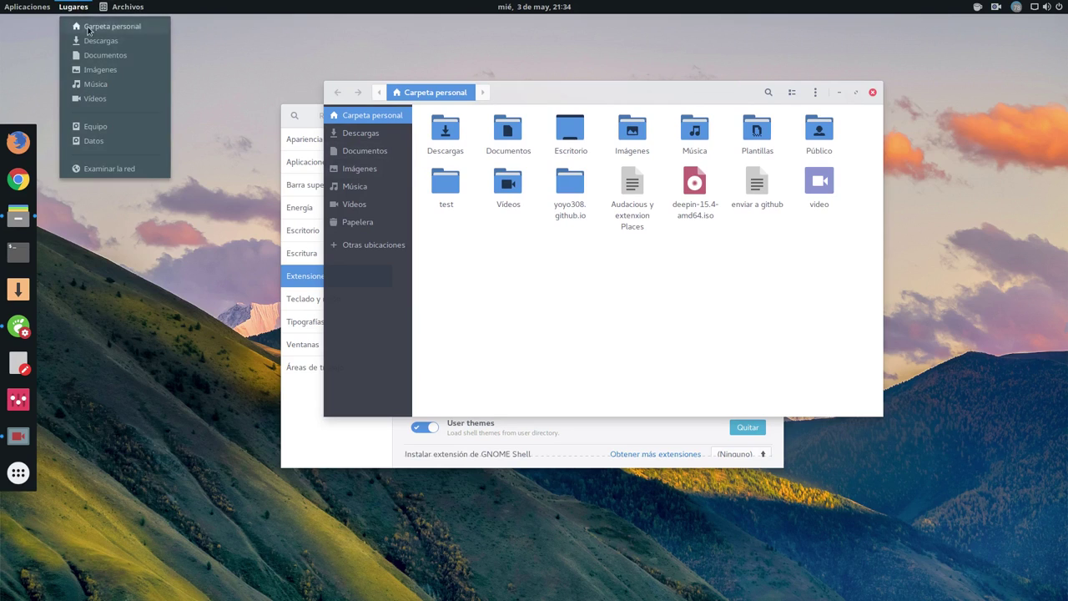
click(99, 71)
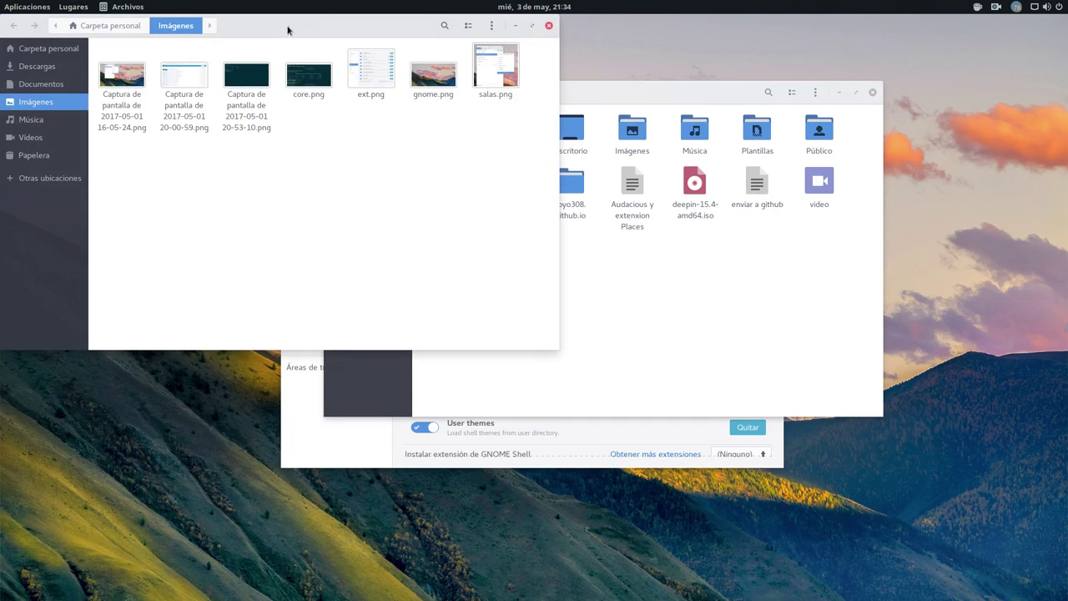
drag(288, 30, 387, 64)
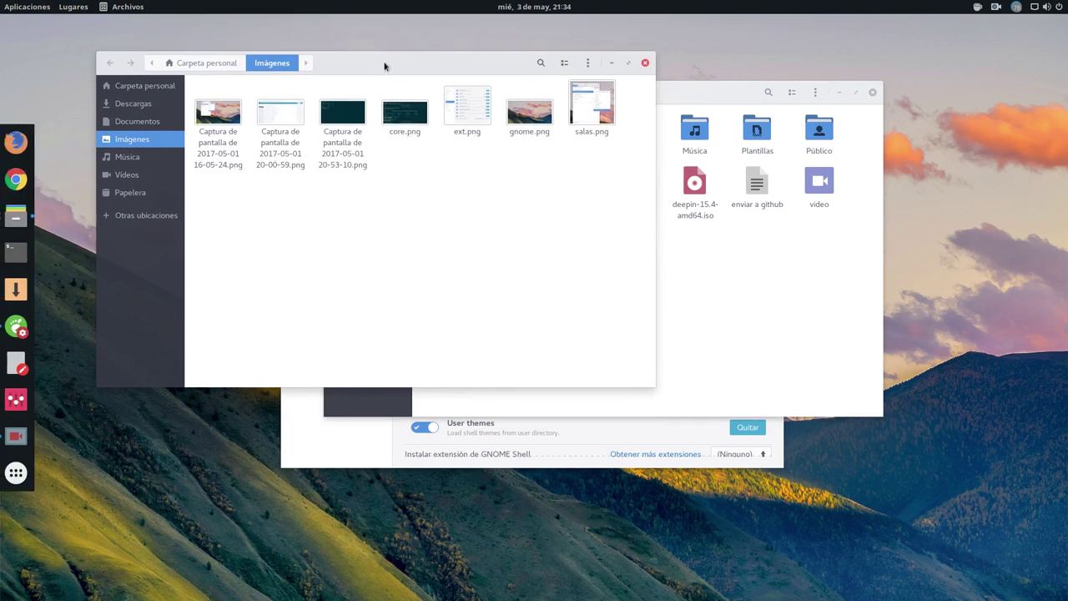
click(74, 6)
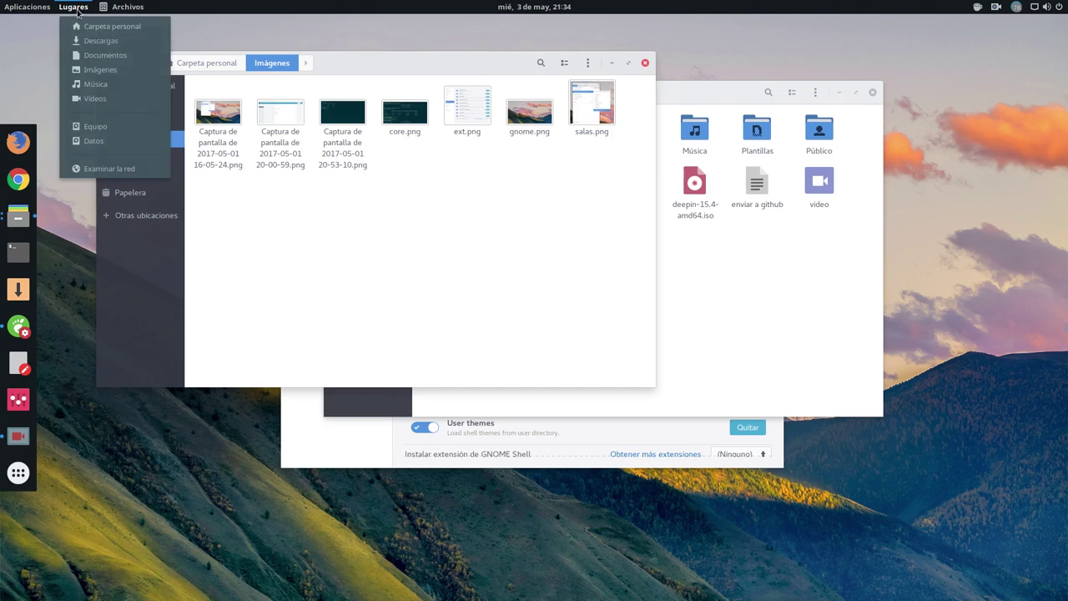
click(96, 127)
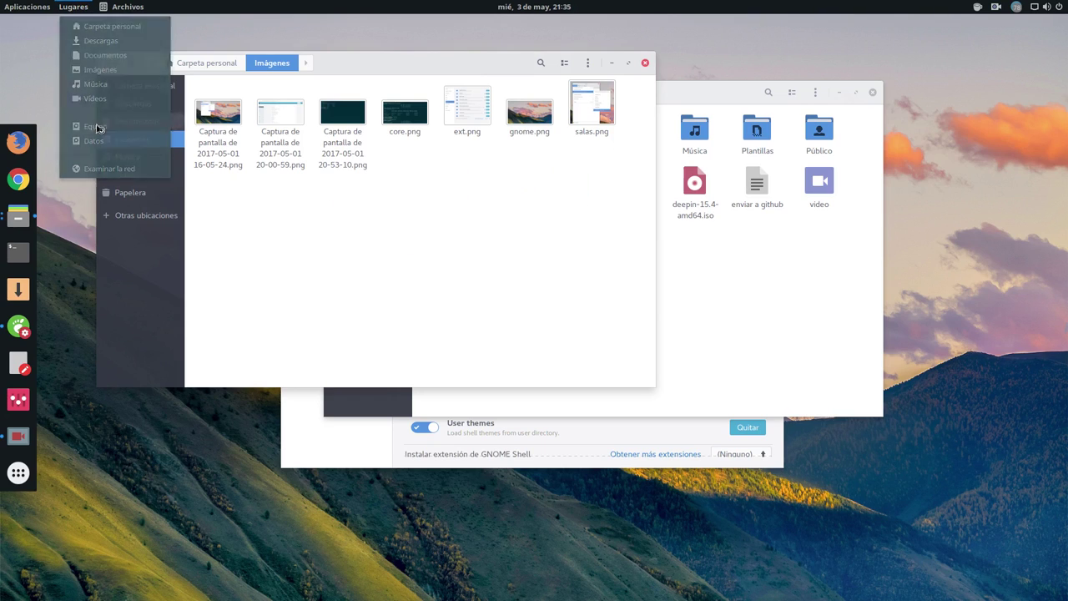
Step: Close the Equipo, Imágenes and Carpeta personal file manager windows, checking the Lugares menu in between
drag(310, 24, 538, 170)
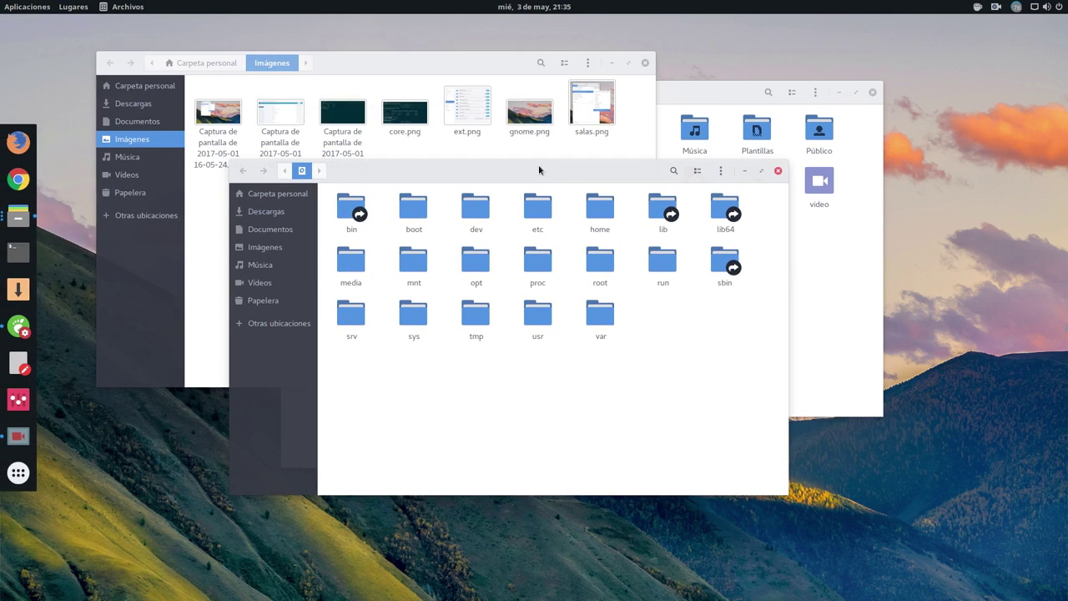
click(778, 170)
click(72, 8)
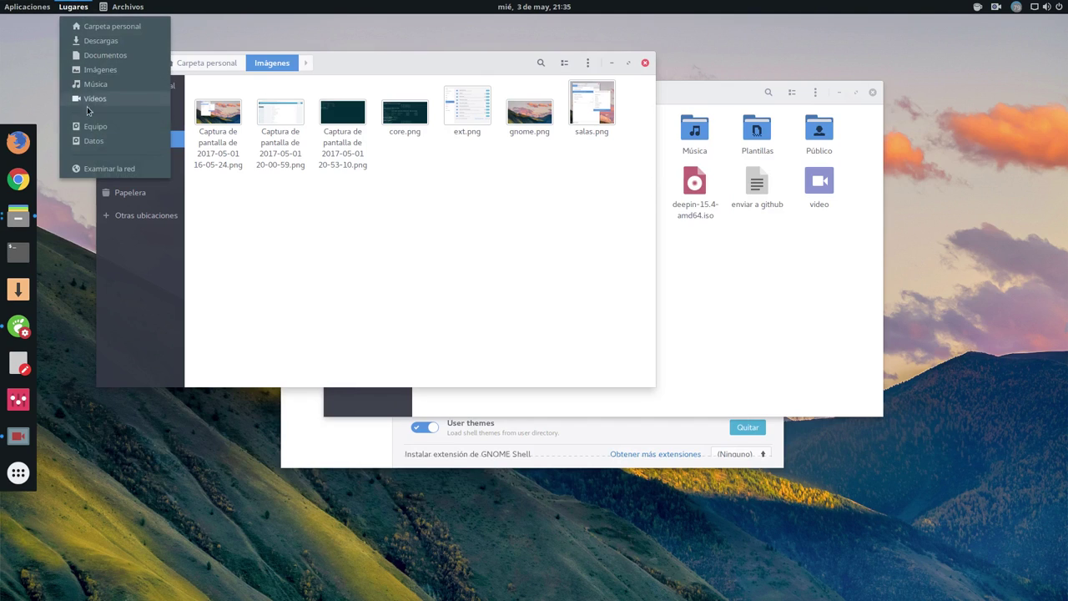
click(343, 241)
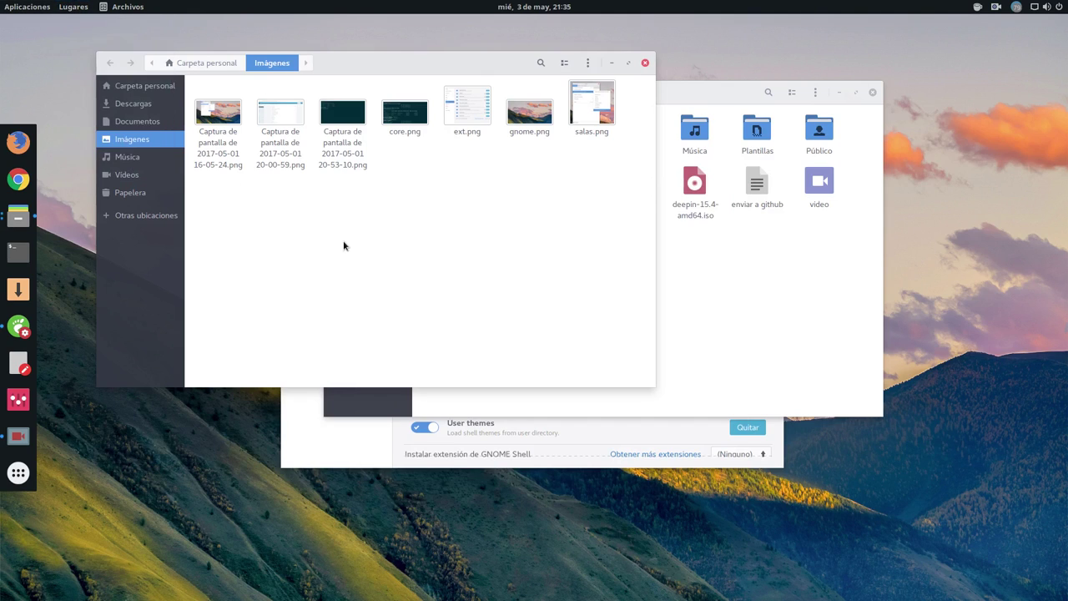
click(645, 63)
drag(635, 93, 485, 75)
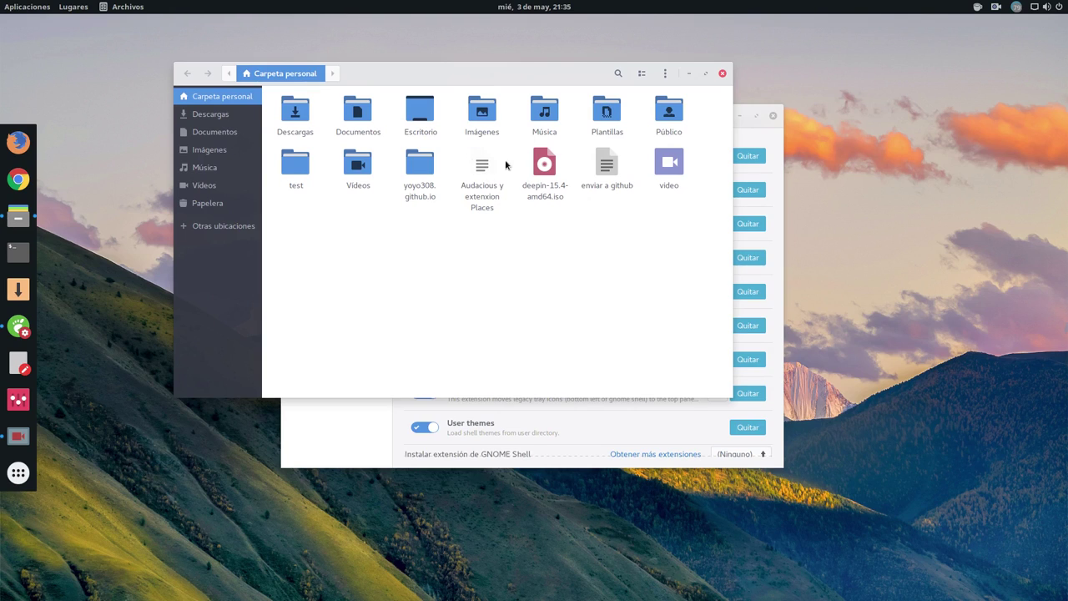
click(722, 74)
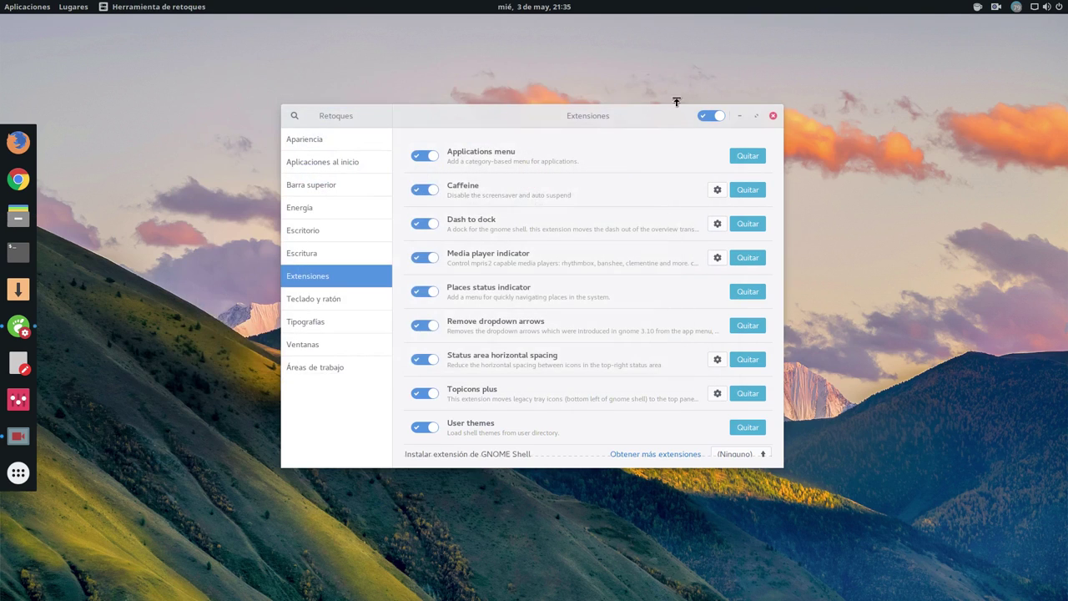
Step: Reposition the extensions window and view the Places status indicator's Lugares menu once more
drag(634, 118, 655, 96)
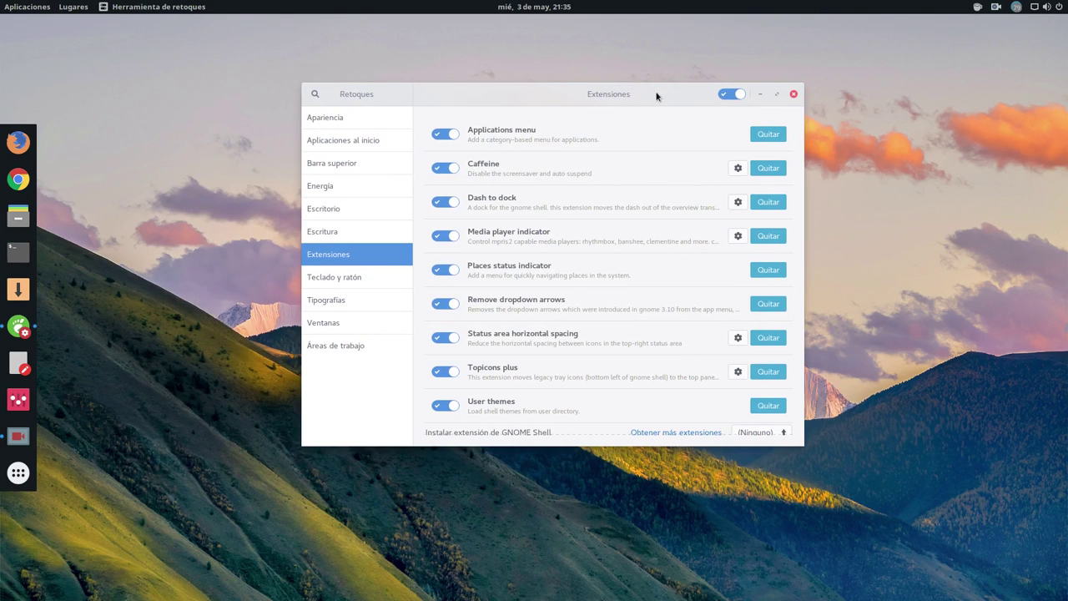
click(74, 7)
click(336, 40)
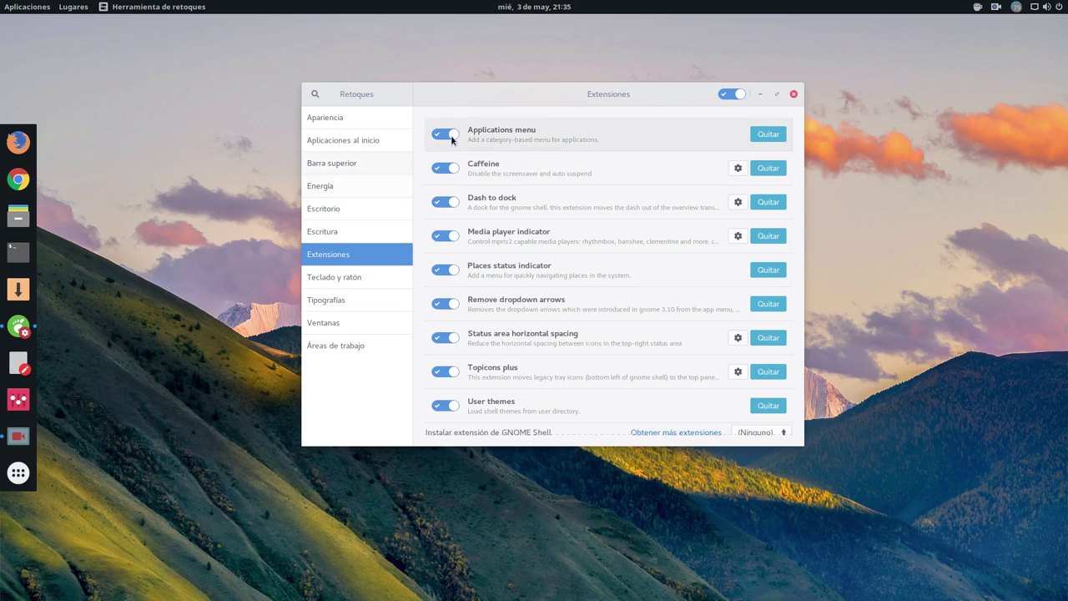
Step: Turn off the Remove dropdown arrows extension and restart GNOME Shell with the command r
drag(487, 95, 535, 108)
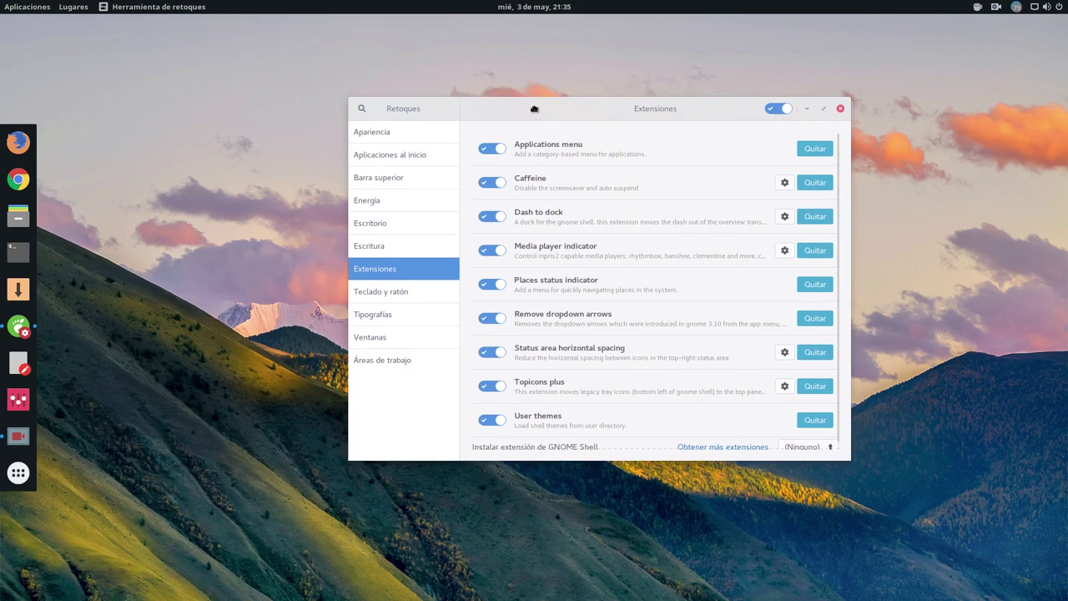
click(488, 319)
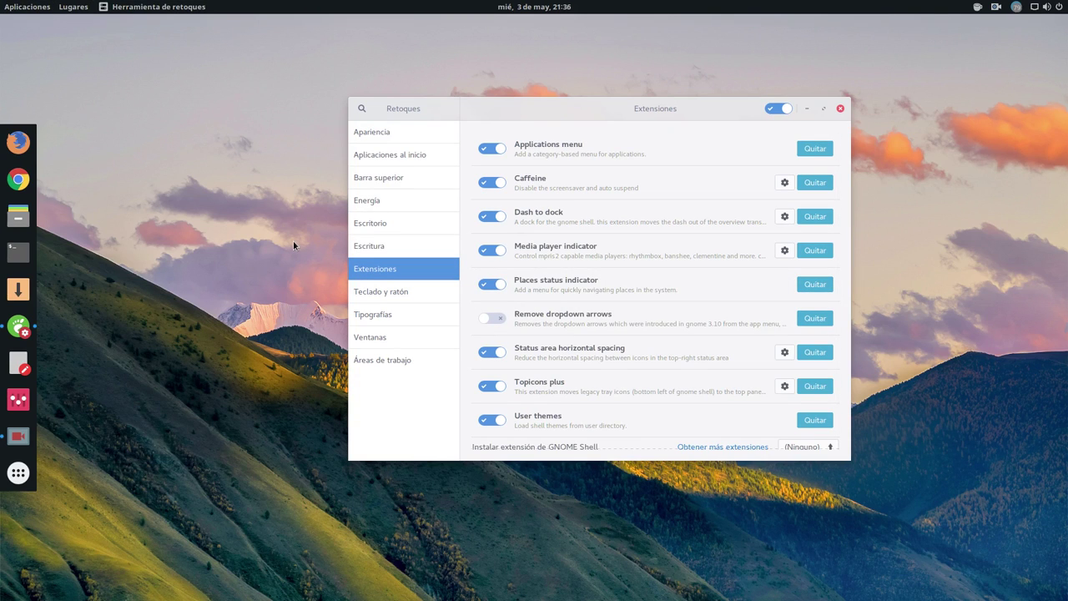
key(alt+F2)
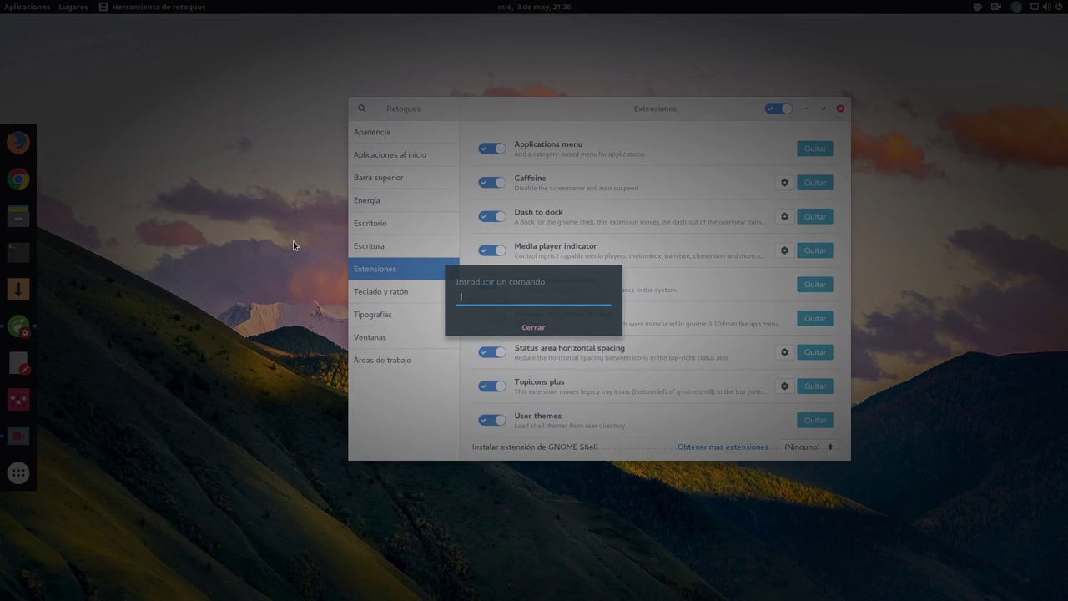
text(r)
key(Return)
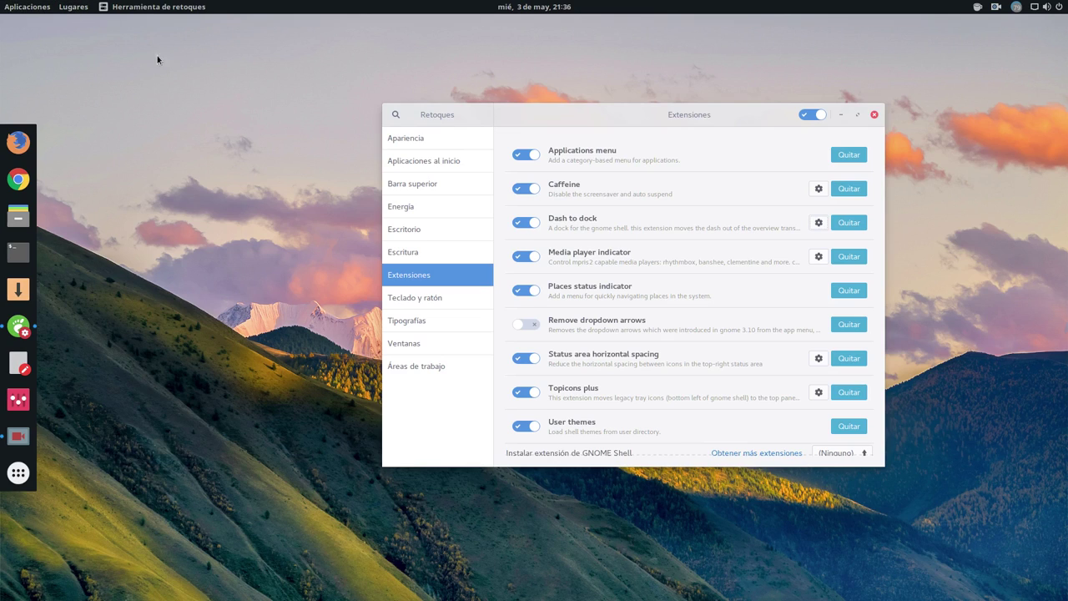
Step: Open a Google Chrome window to inspect its entry in the top bar, and close it again
click(18, 178)
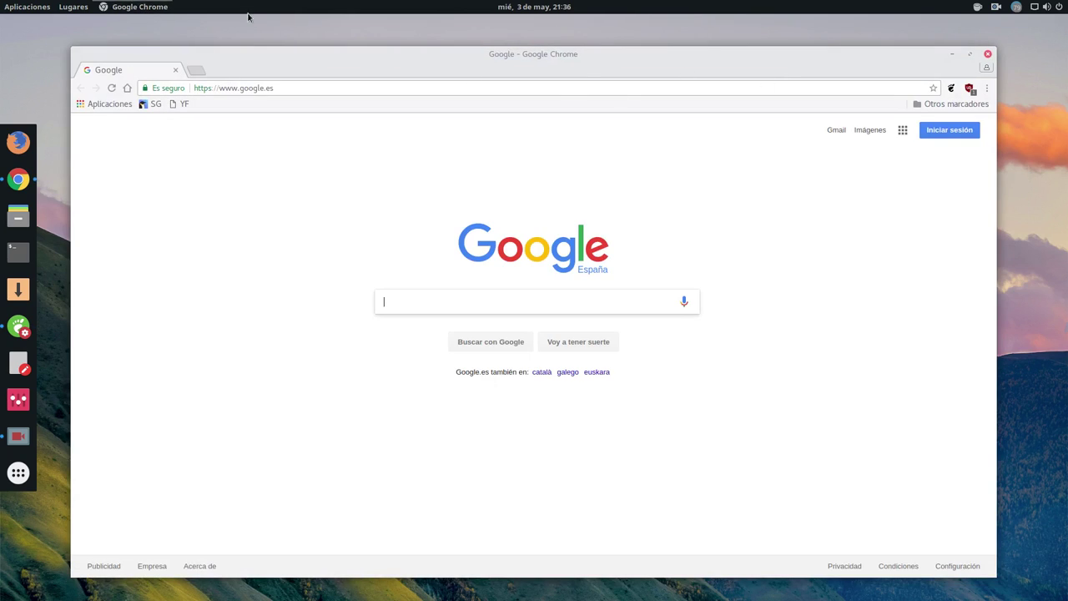
click(987, 53)
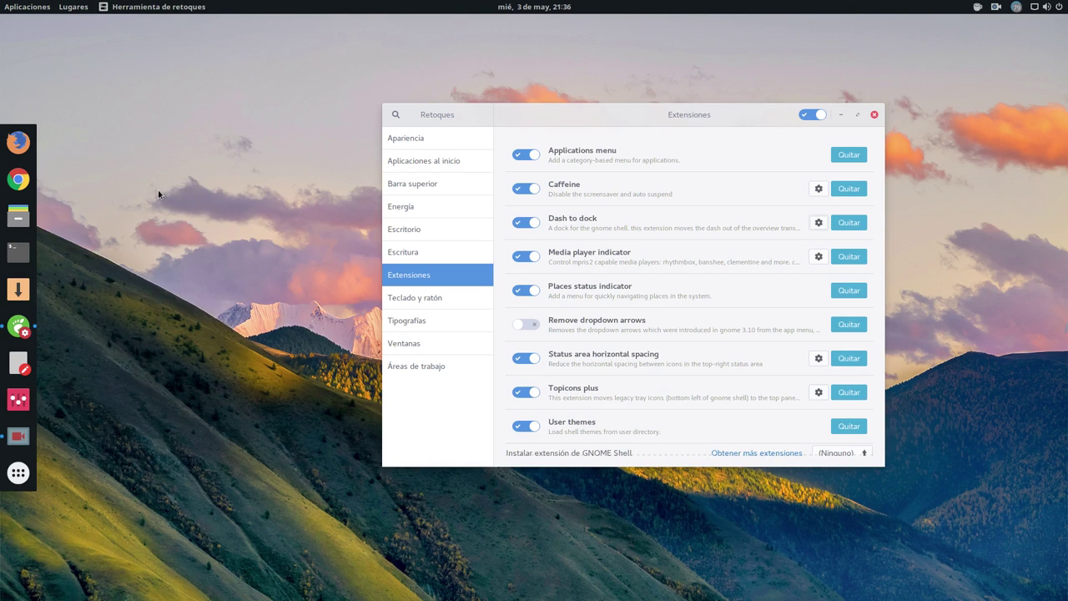
Step: Restart GNOME Shell again with the command r and re-enable the Remove dropdown arrows extension
key(alt+F2)
text(r)
key(Return)
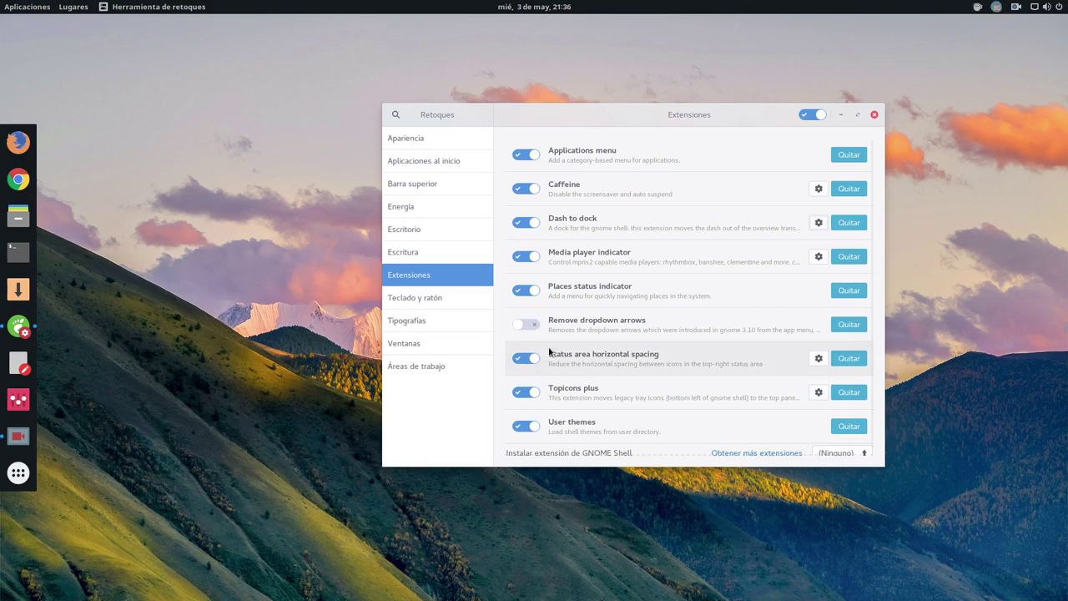
click(527, 325)
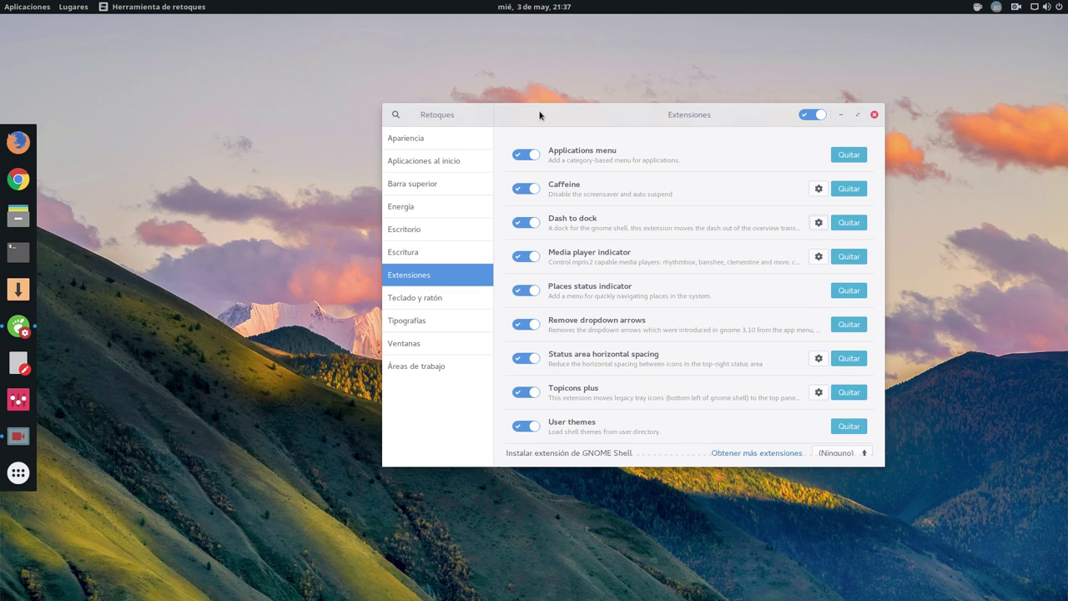
Step: Move the extensions window and make it taller so the whole extension list fits
drag(539, 112, 447, 81)
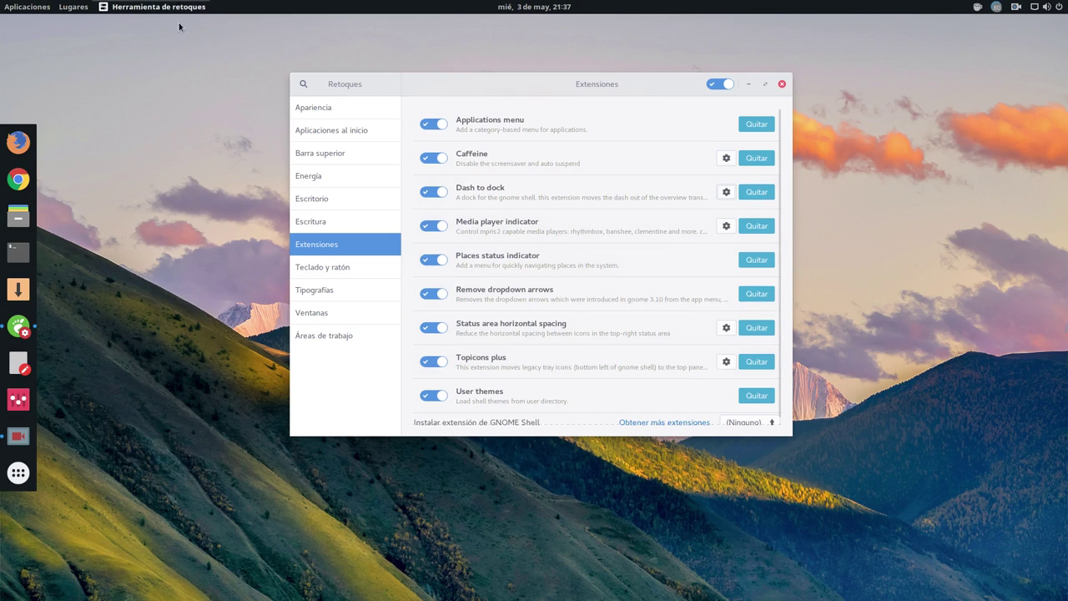
drag(792, 435, 796, 521)
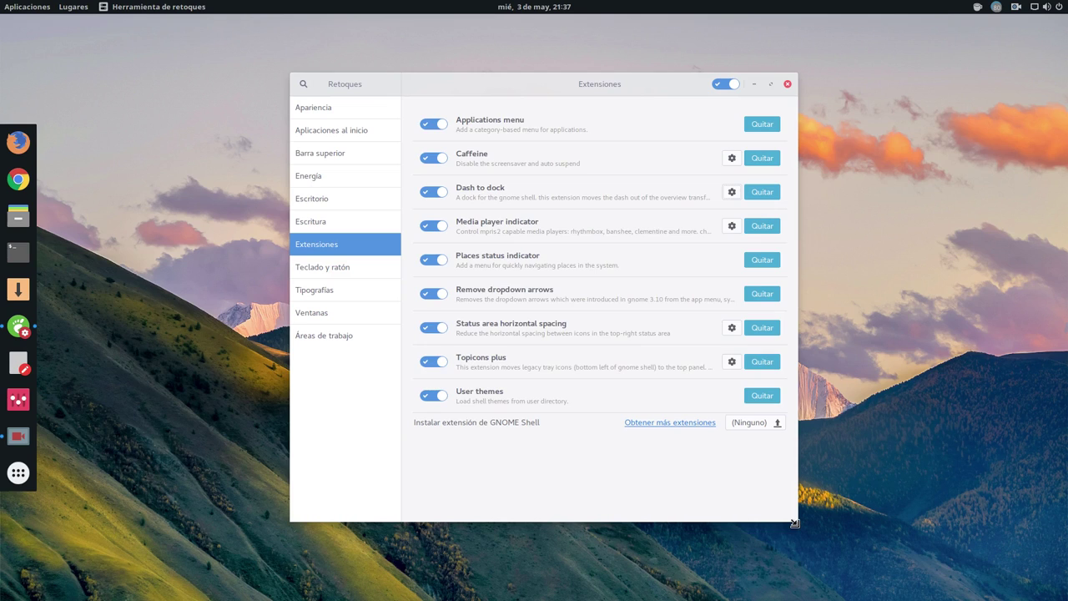
drag(626, 87, 629, 73)
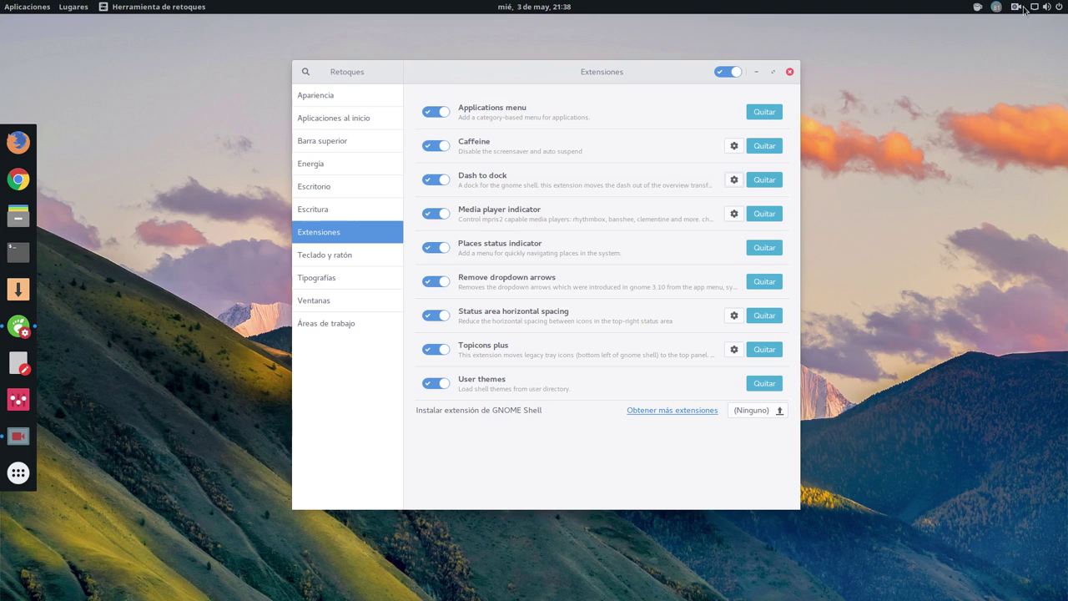
Step: Turn off Status area horizontal spacing, restarting GNOME Shell with the command r to compare the icon spacing, and re-enable it
click(433, 315)
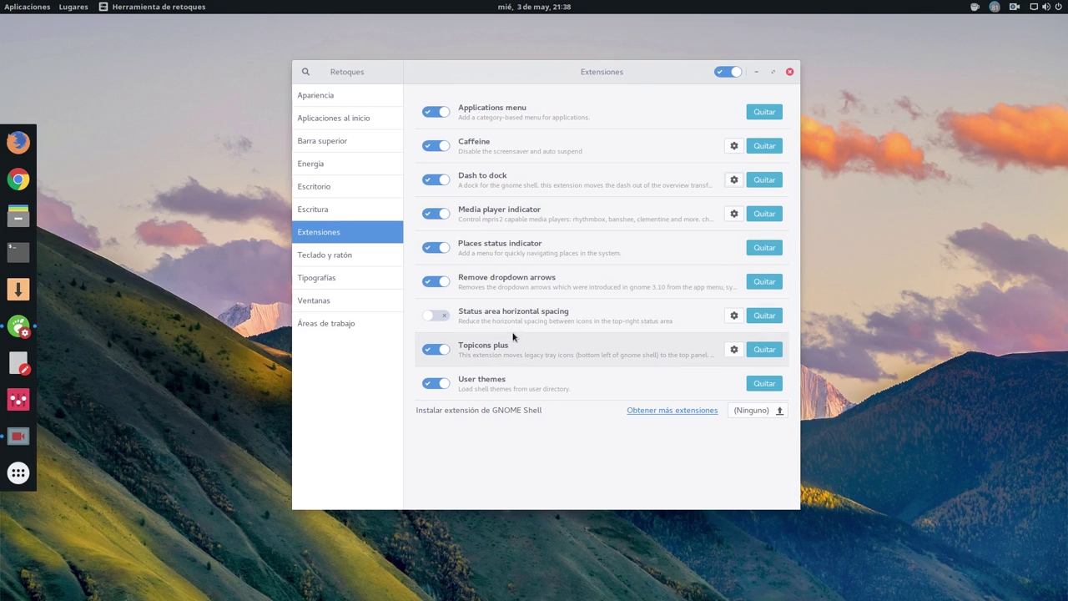
key(alt+F2)
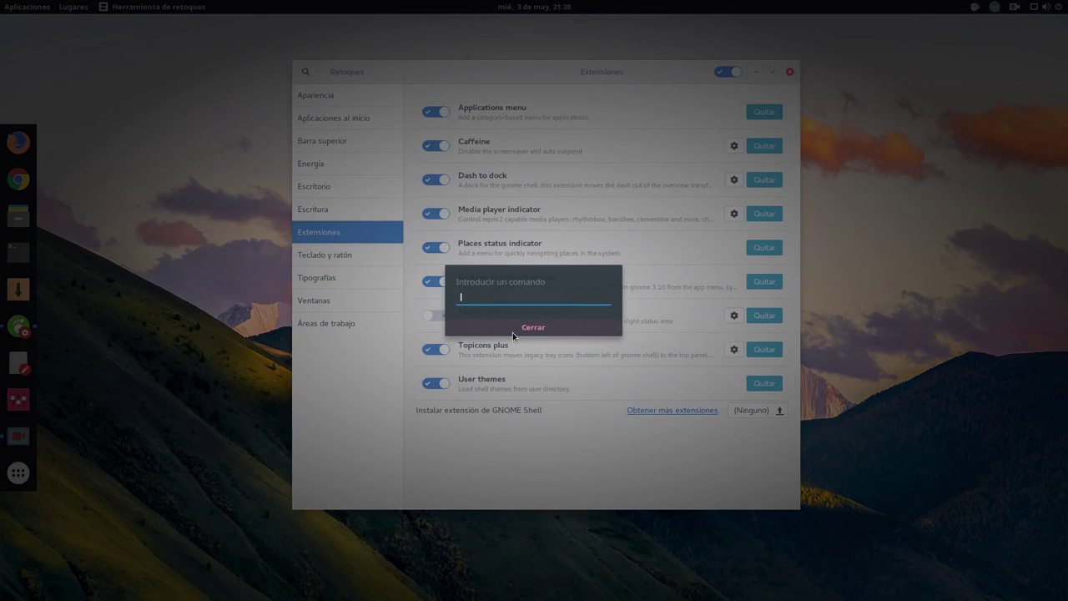
text(r)
key(Return)
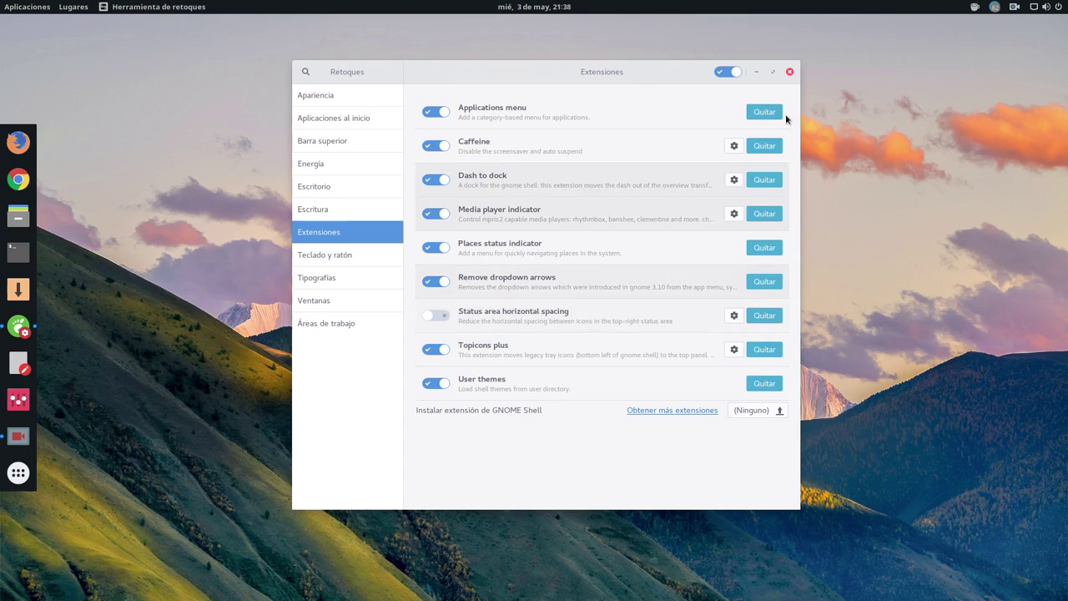
click(436, 316)
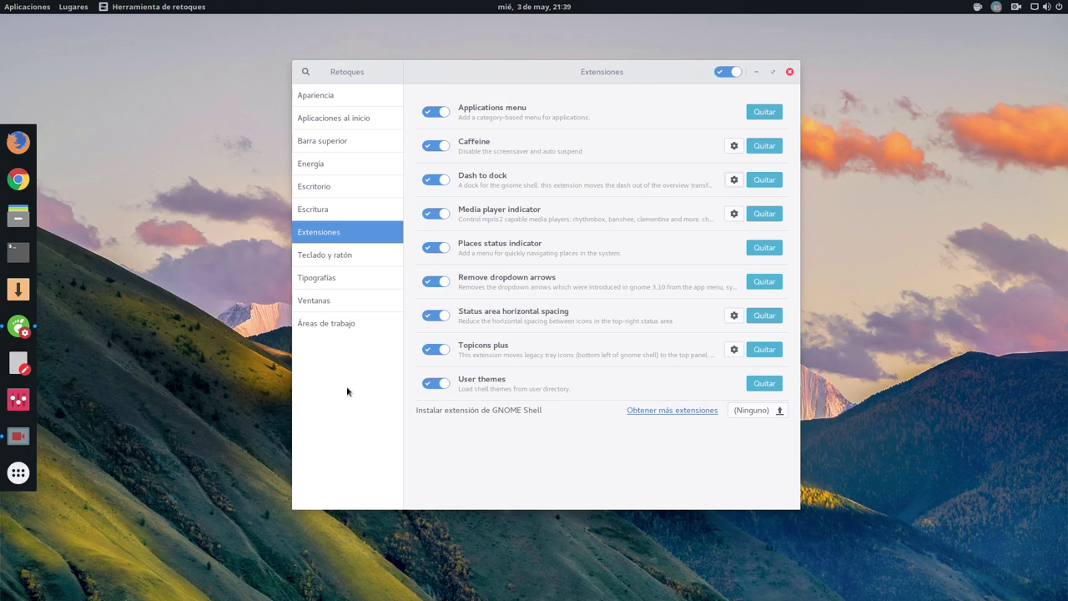
Step: Turn off Topicons plus to check the collapsed legacy tray on the desktop, and re-enable the extension
click(436, 351)
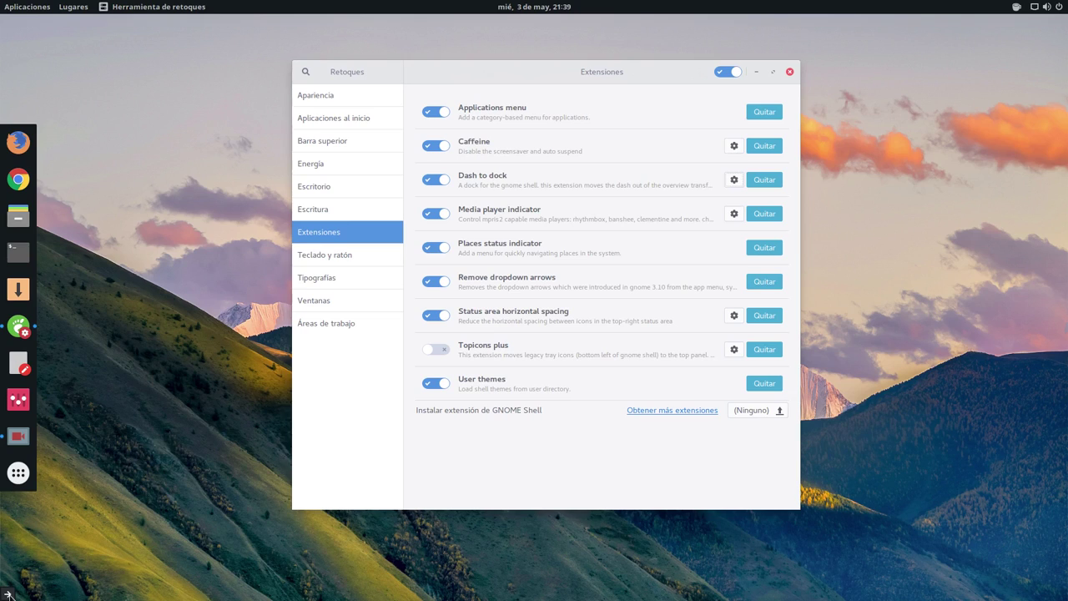
mouse_move(6, 594)
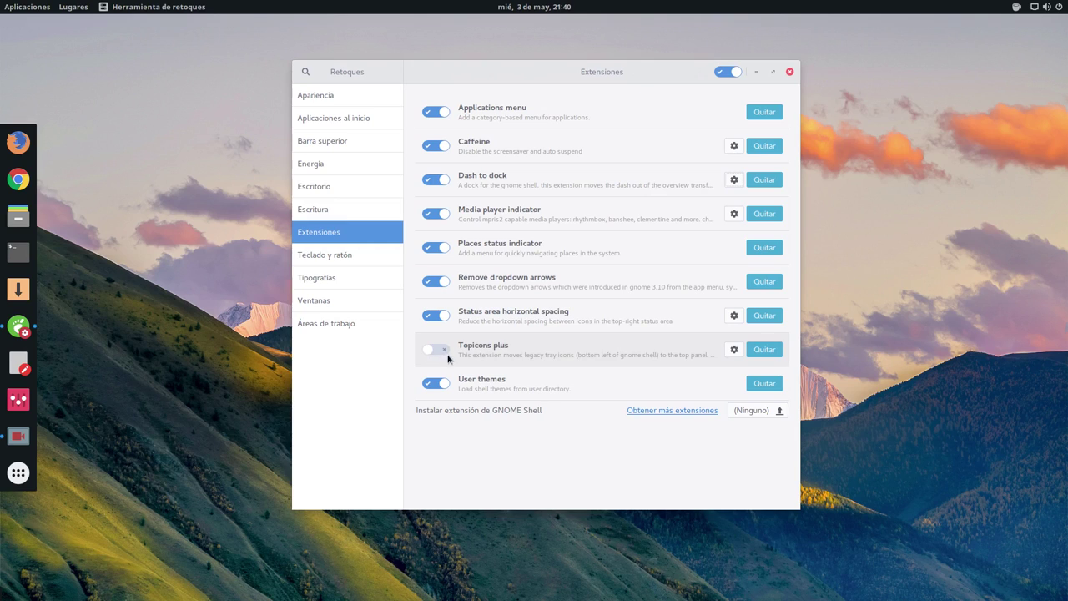
click(438, 350)
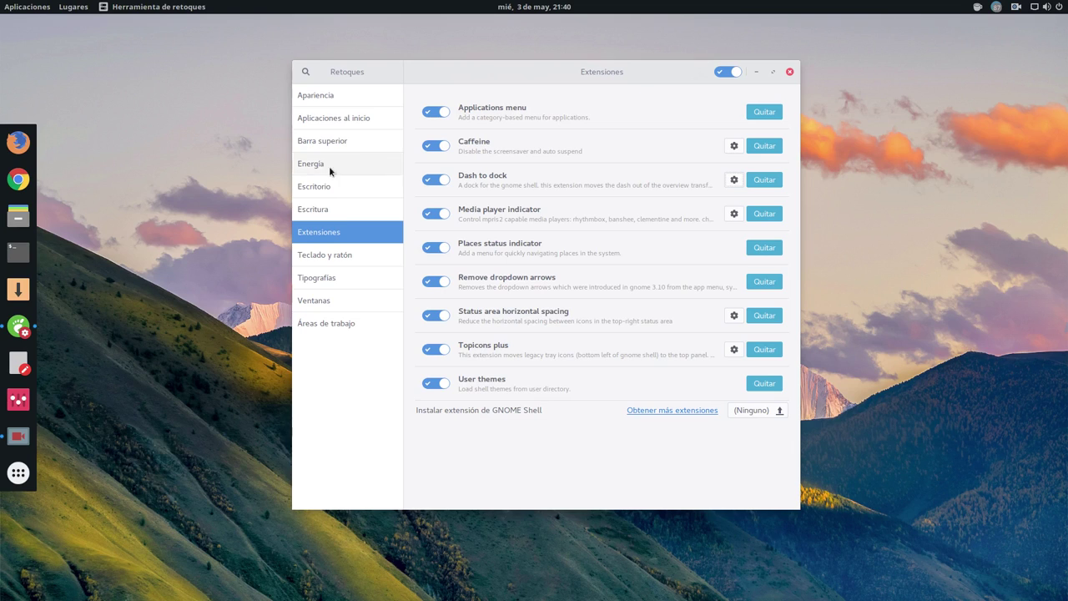
Step: Open a file manager window on Carpeta personal over the repositioned extensions window, and close it again
drag(581, 71, 519, 66)
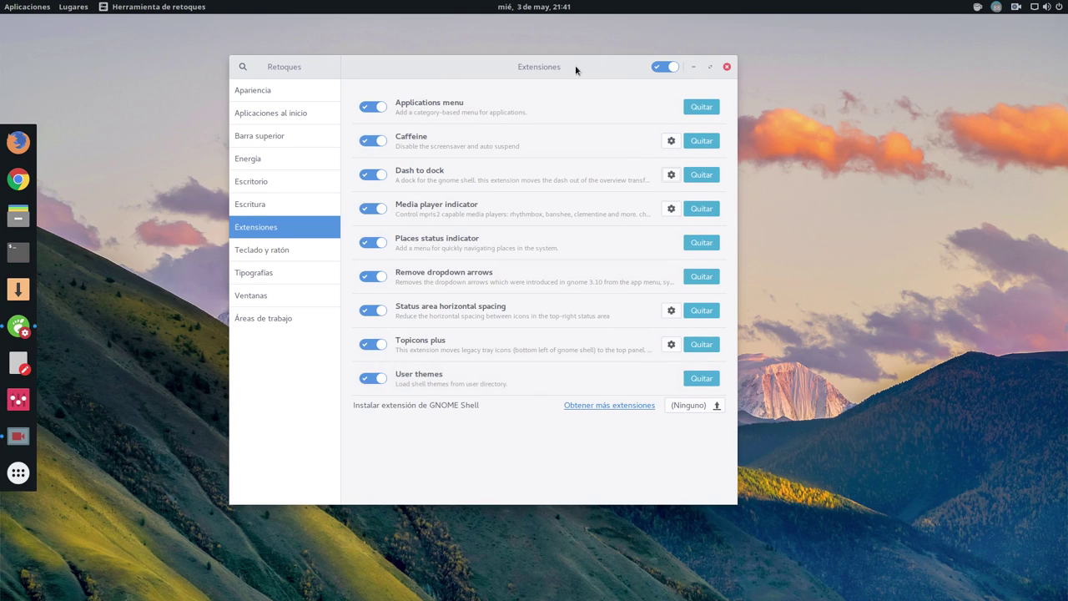
drag(574, 66, 557, 82)
click(18, 216)
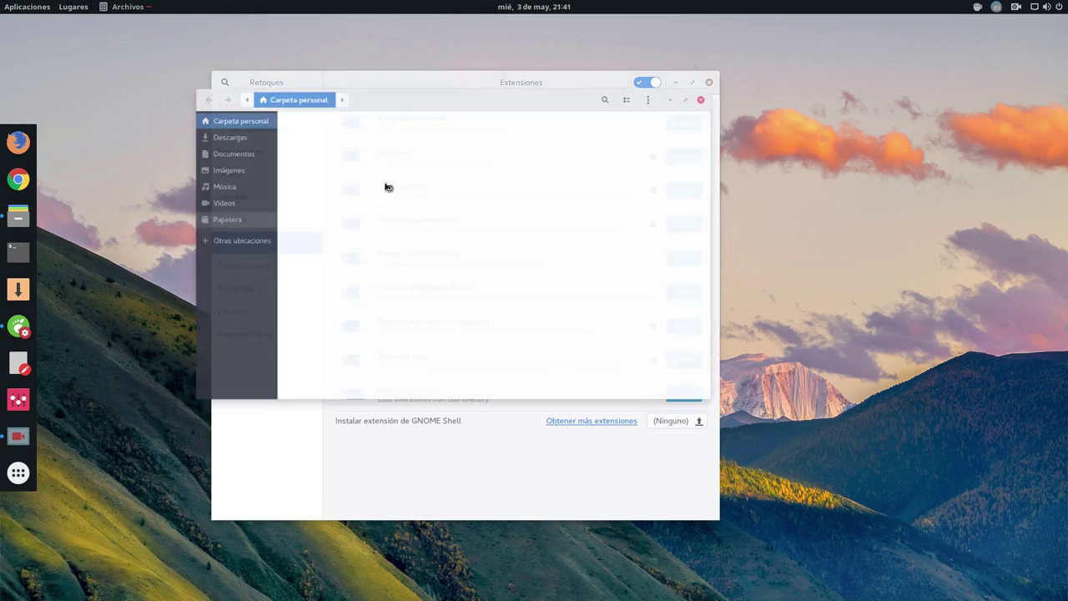
drag(493, 82, 652, 68)
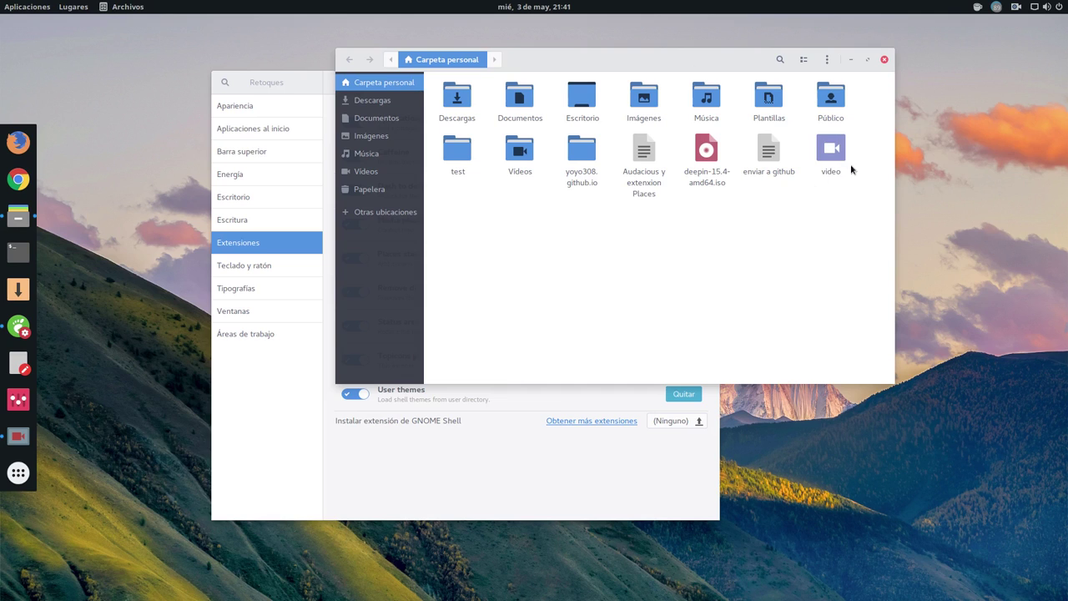
click(884, 60)
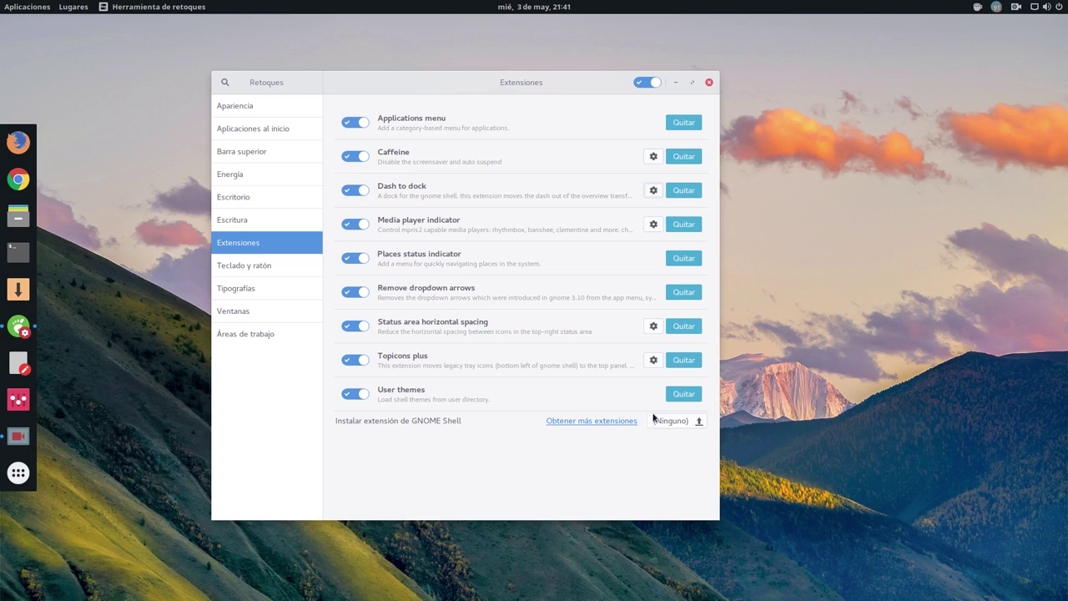
Step: Turn the User themes extension off and on again to compare the shell's appearance
click(352, 397)
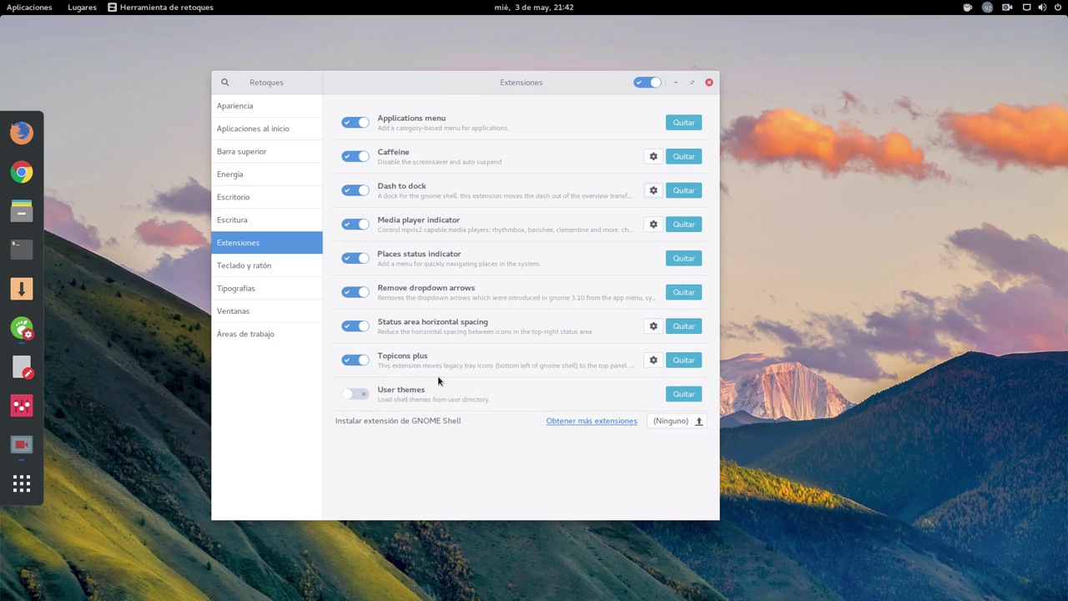
click(356, 393)
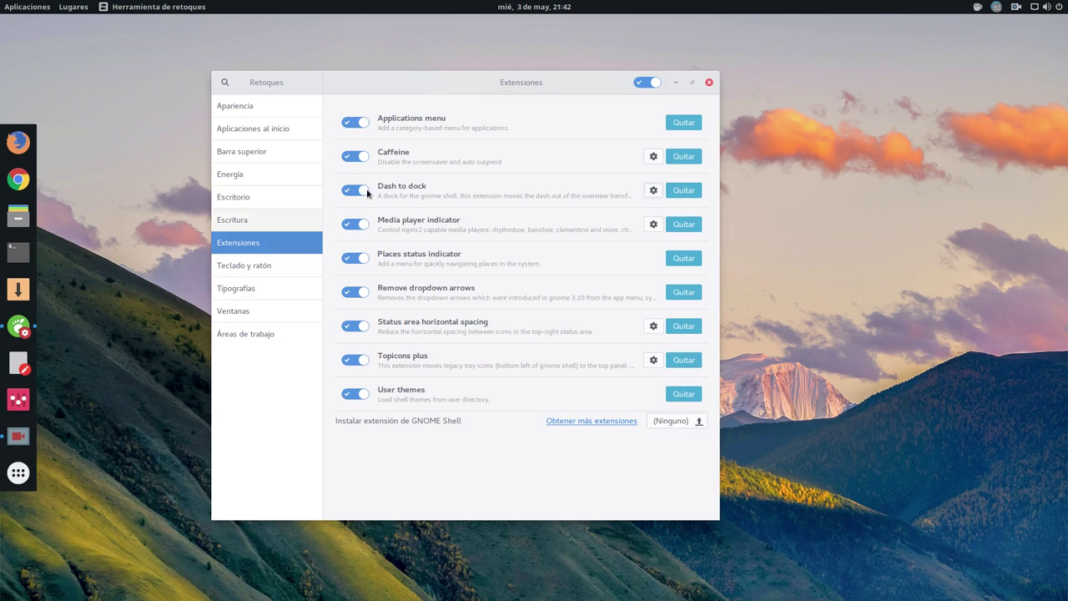
Step: Examine the available shell themes in the Apariencia settings, and return to the Extensiones list
click(259, 105)
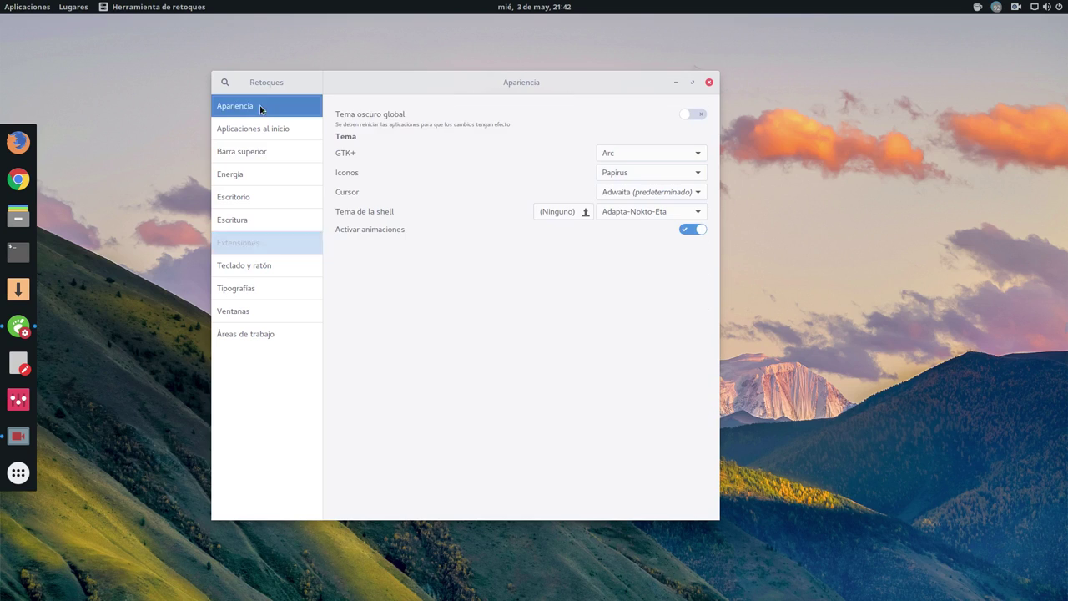
click(632, 217)
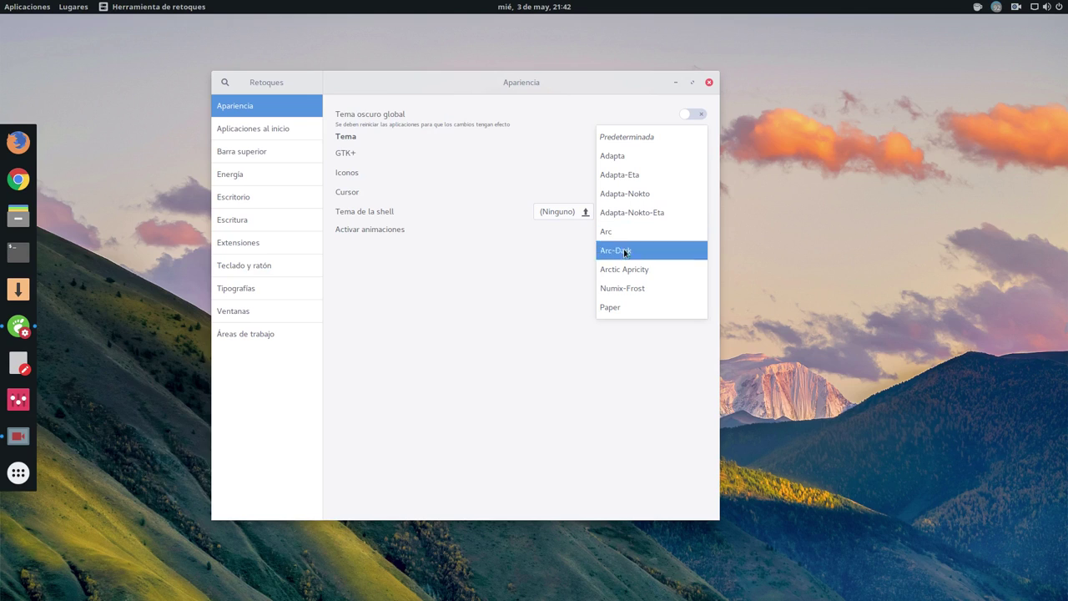
click(506, 388)
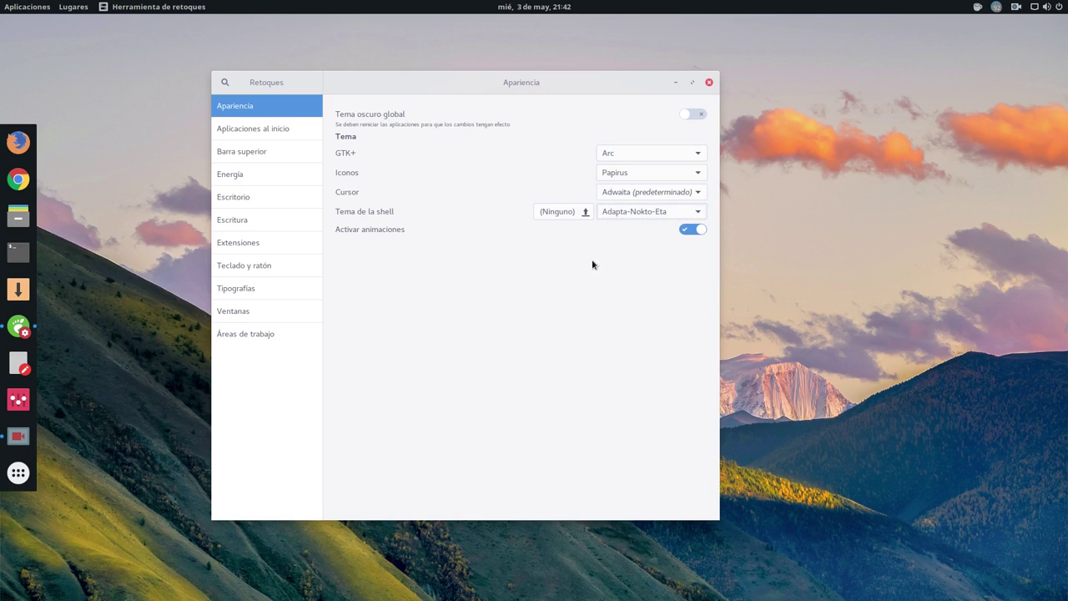
click(622, 219)
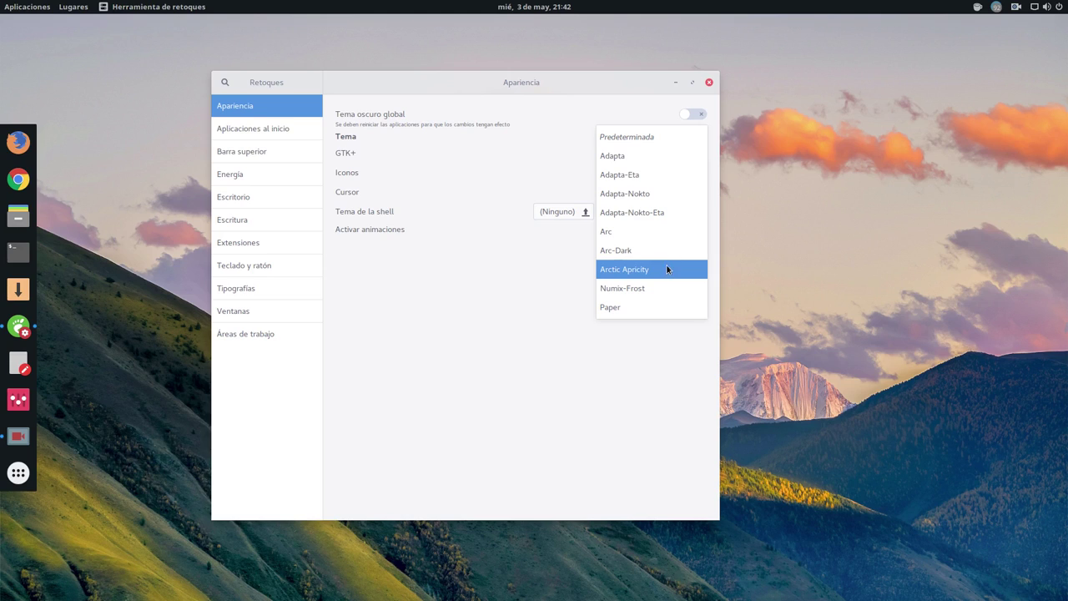
click(542, 348)
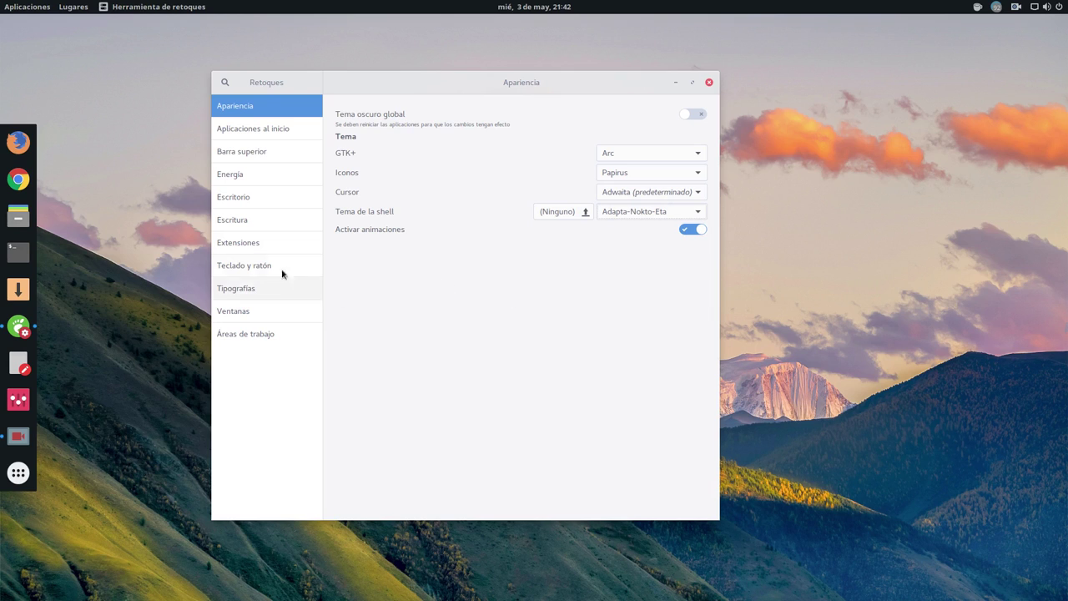
click(259, 246)
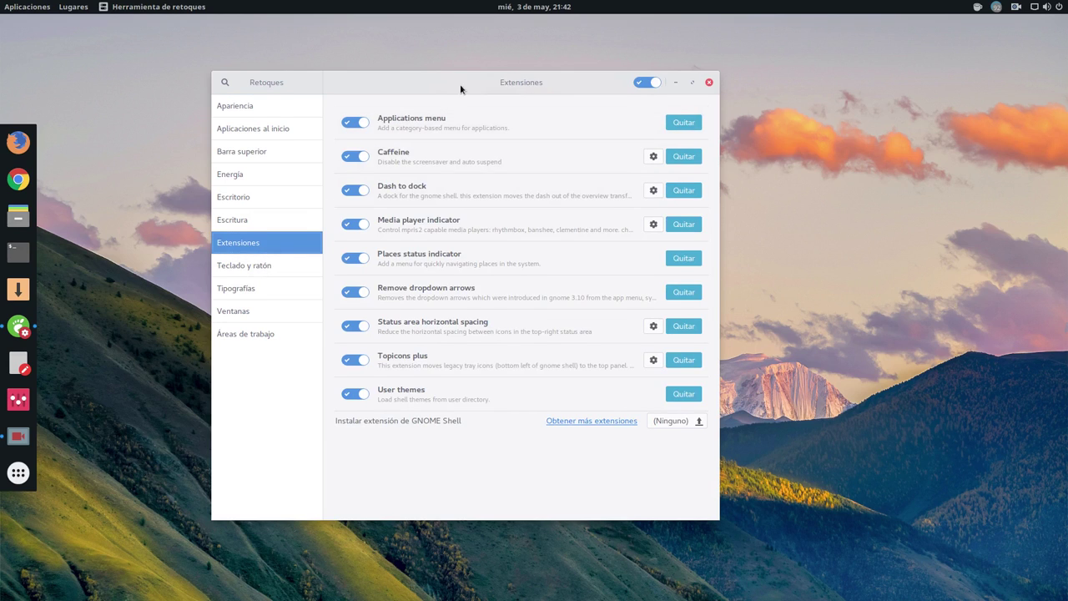
drag(461, 88, 442, 81)
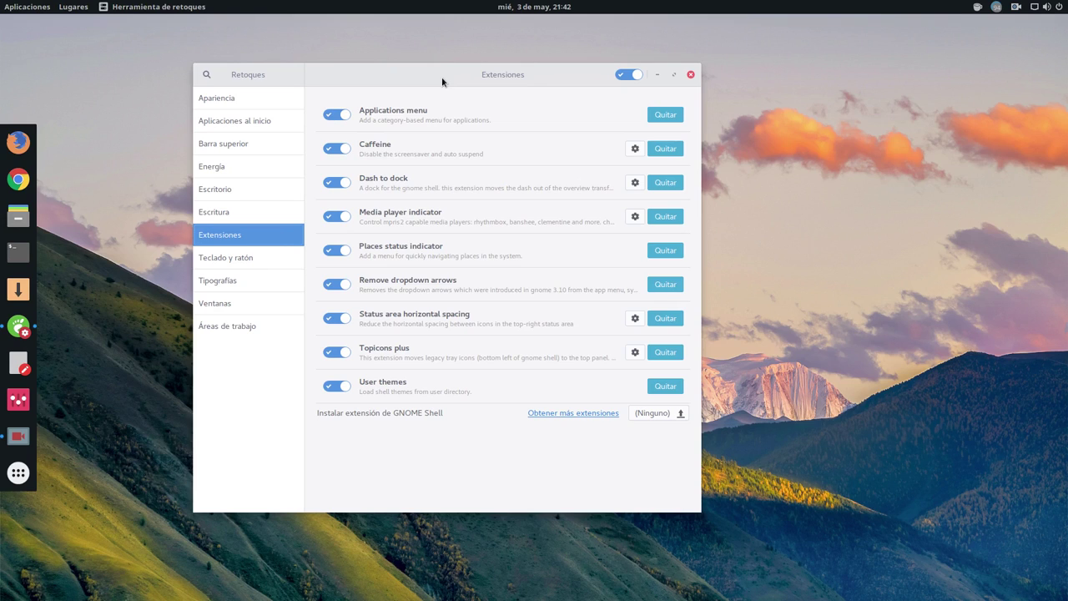
Step: Switch to Firefox, search Google for "gnome sheel", and open the GNOME Shell Extensions website from the results
click(18, 142)
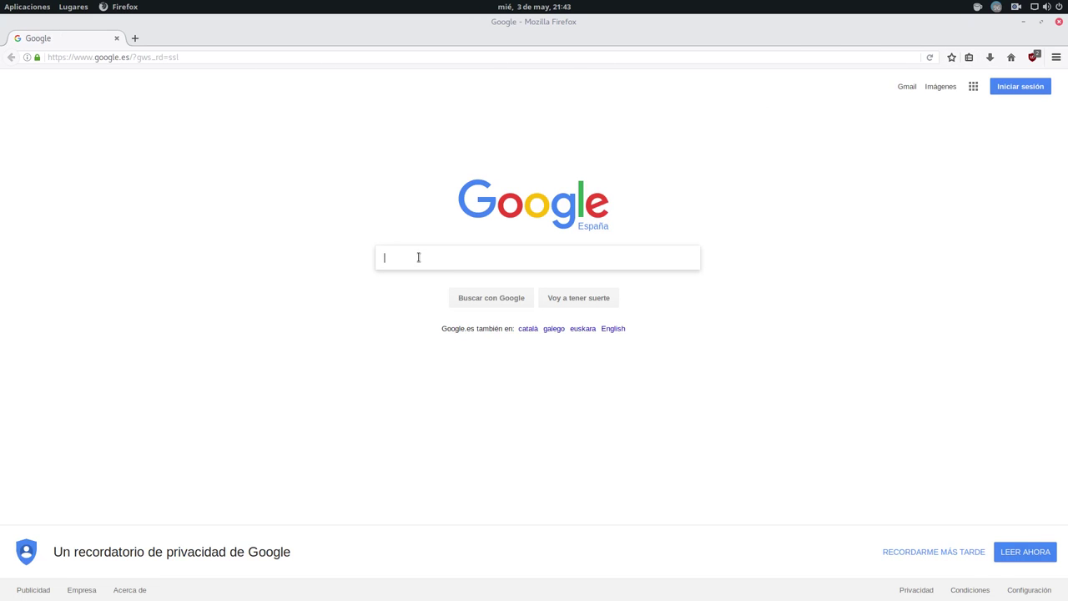
text(gn)
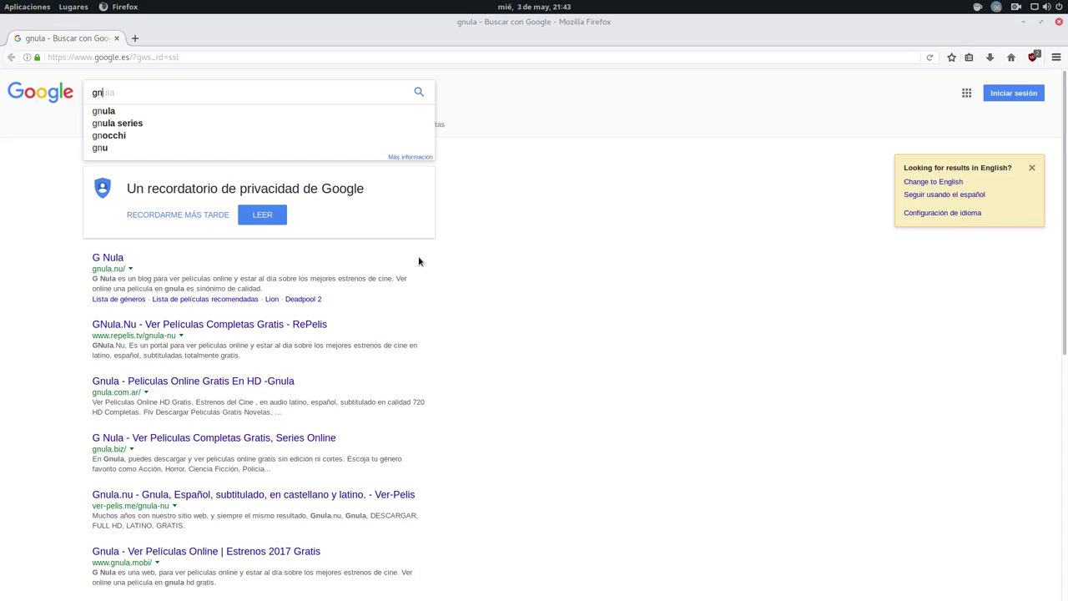
text(om)
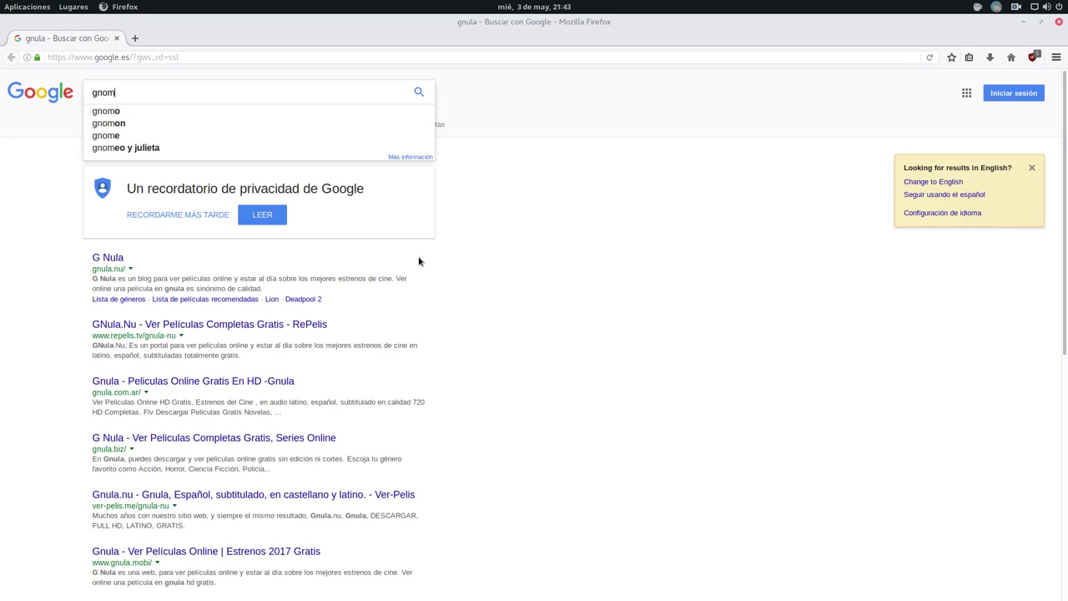
text(e )
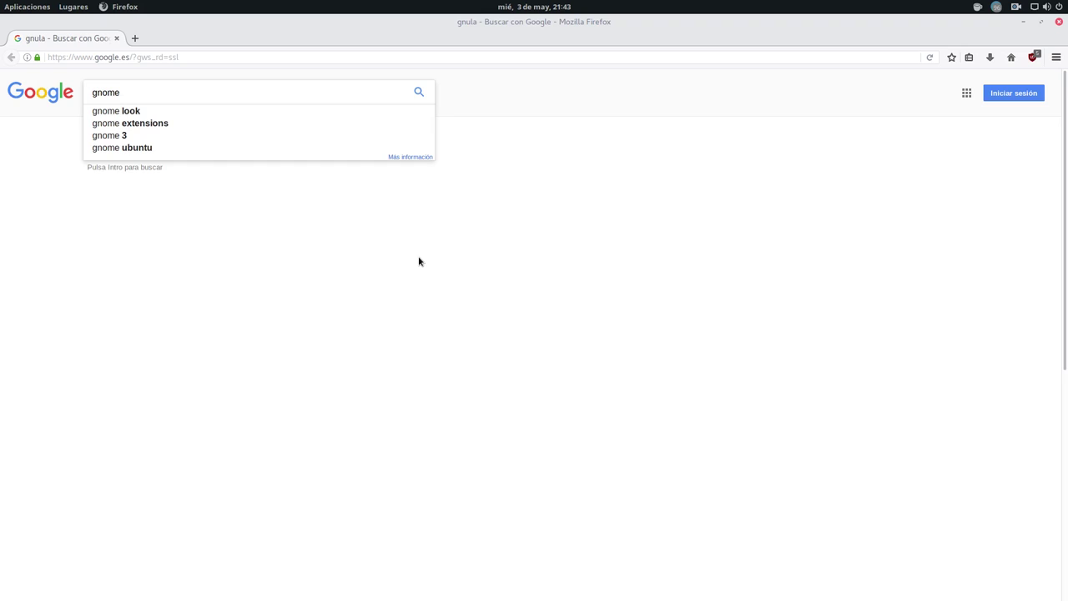
text(sheel)
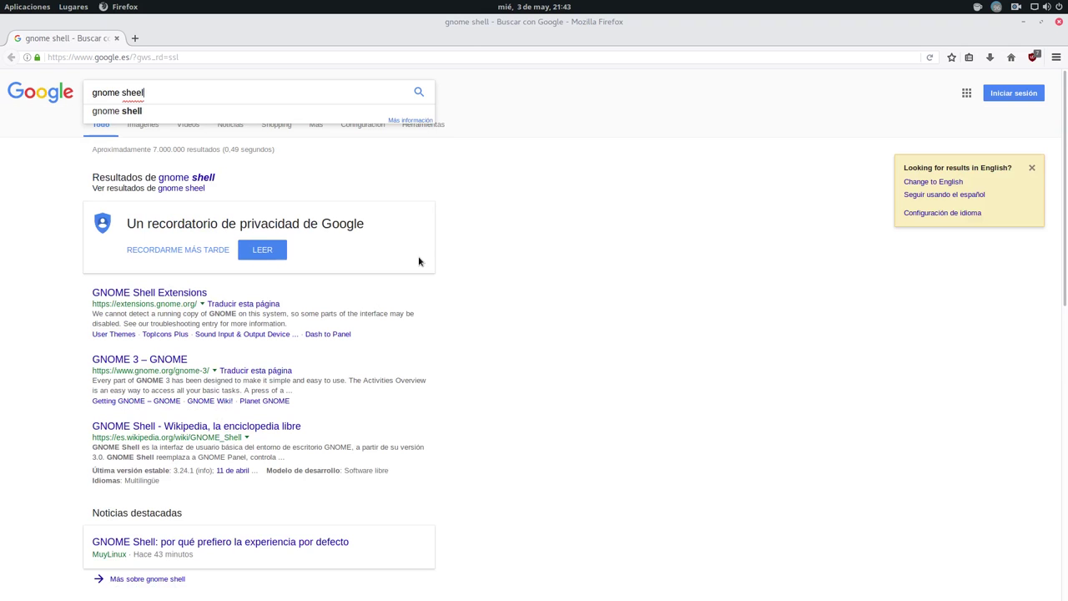
click(121, 295)
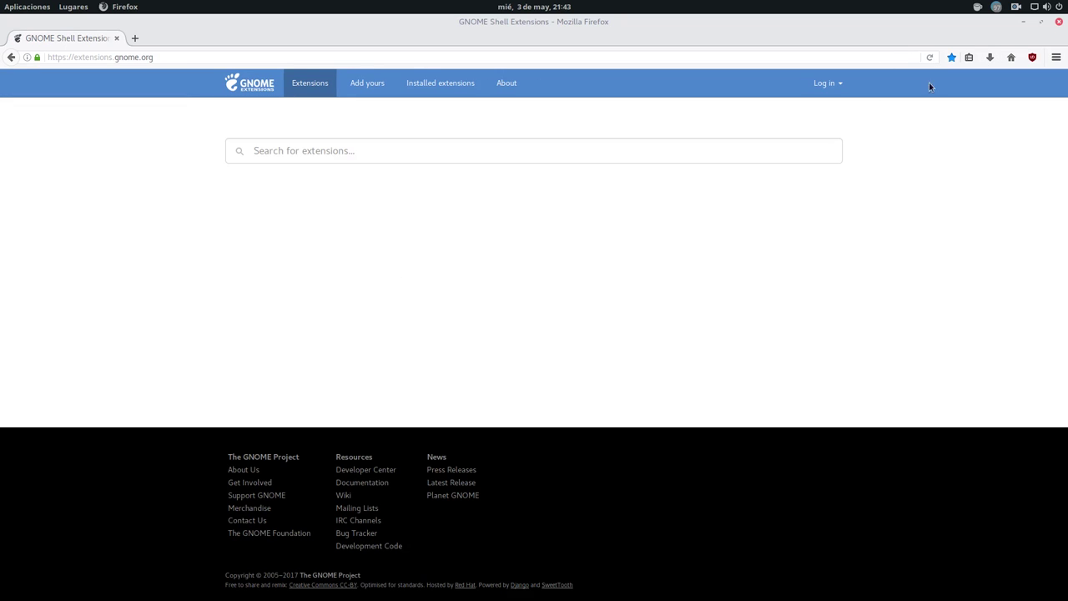
Step: Browse the extensions catalogue and check its sorting options, keeping the order by popularity
scroll(301, 342, down, 6)
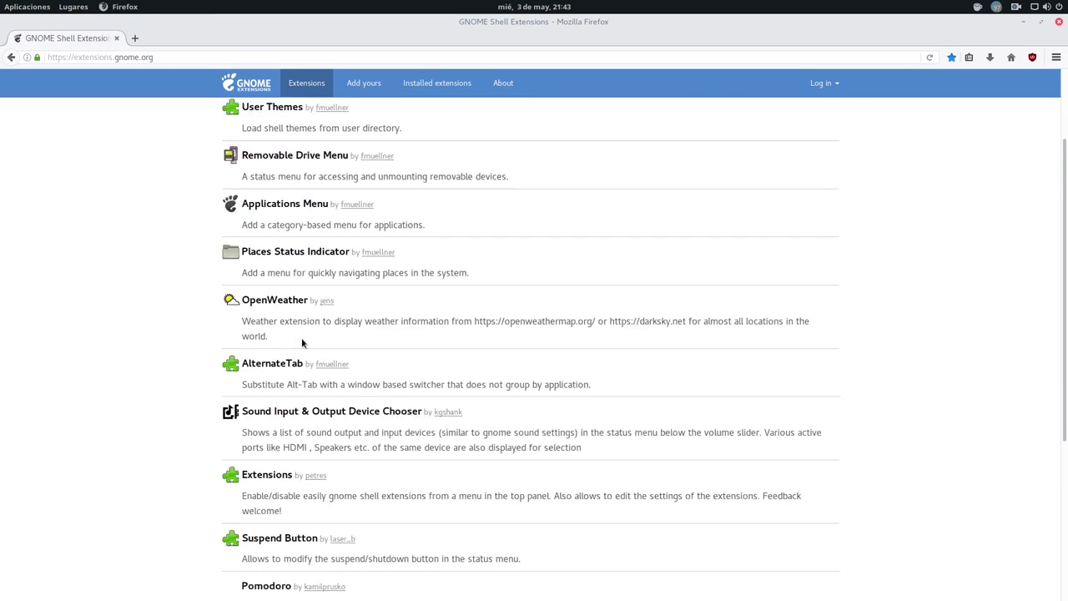
scroll(300, 342, up, 6)
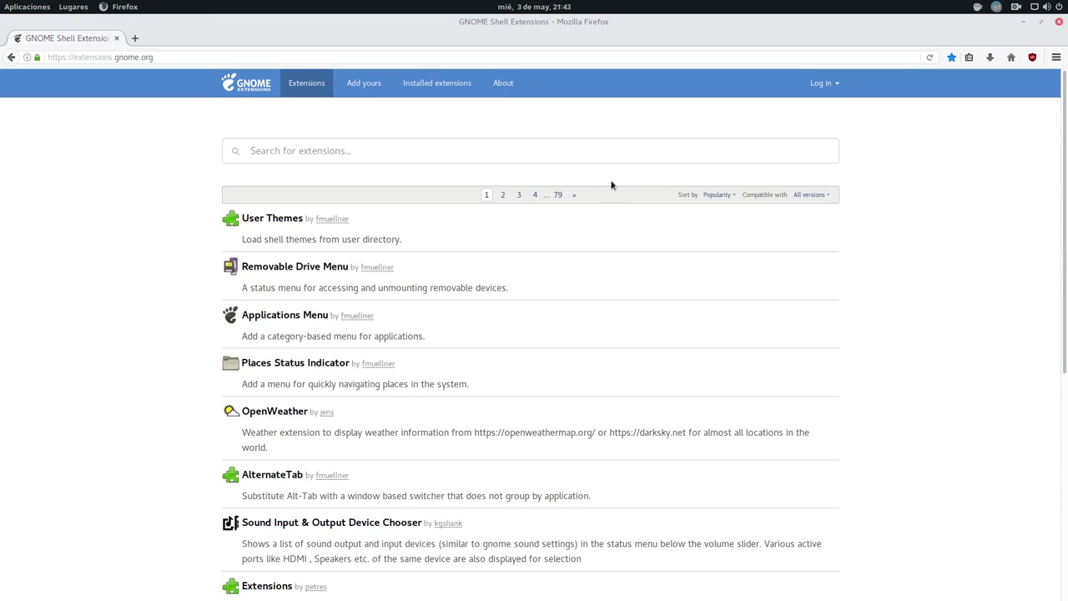
click(717, 195)
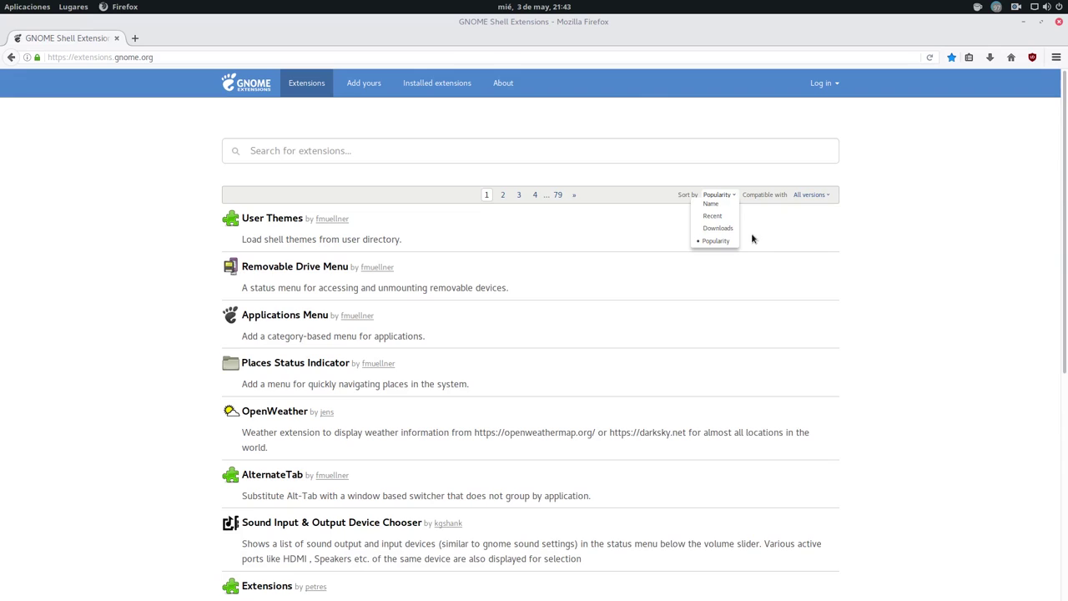
click(795, 243)
Step: Review the website's full list of installed extensions, and minimise the browser
click(443, 89)
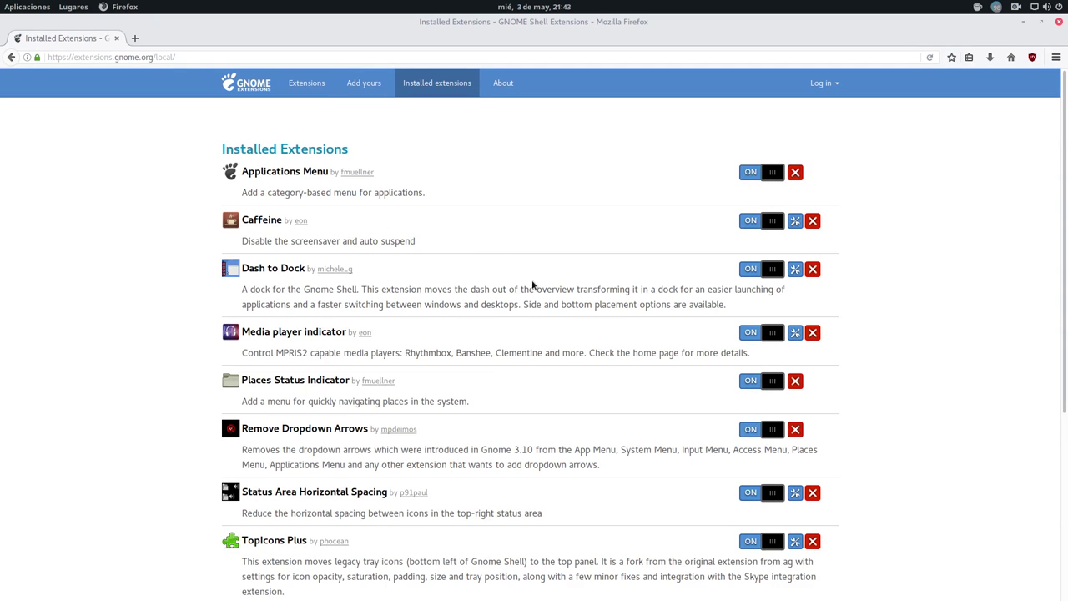
scroll(826, 484, down, 3)
scroll(827, 429, down, 4)
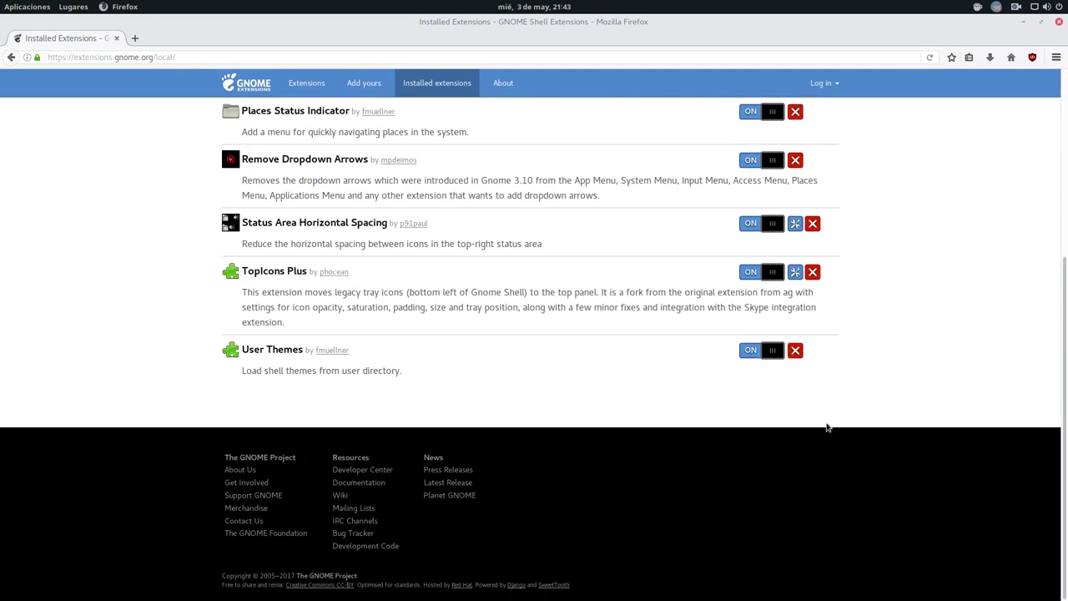
scroll(827, 429, up, 7)
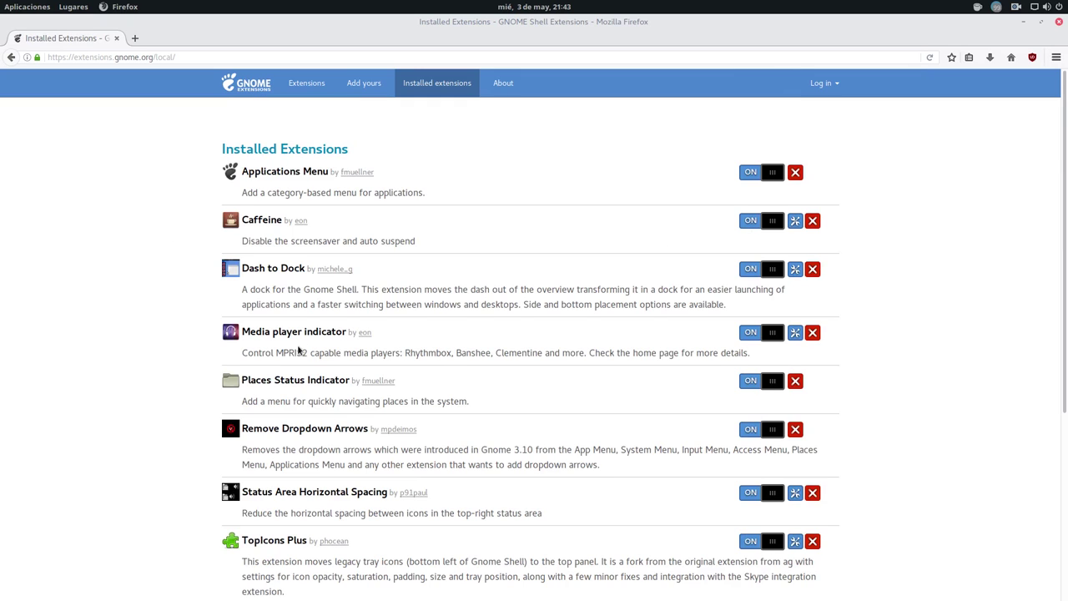
click(1023, 22)
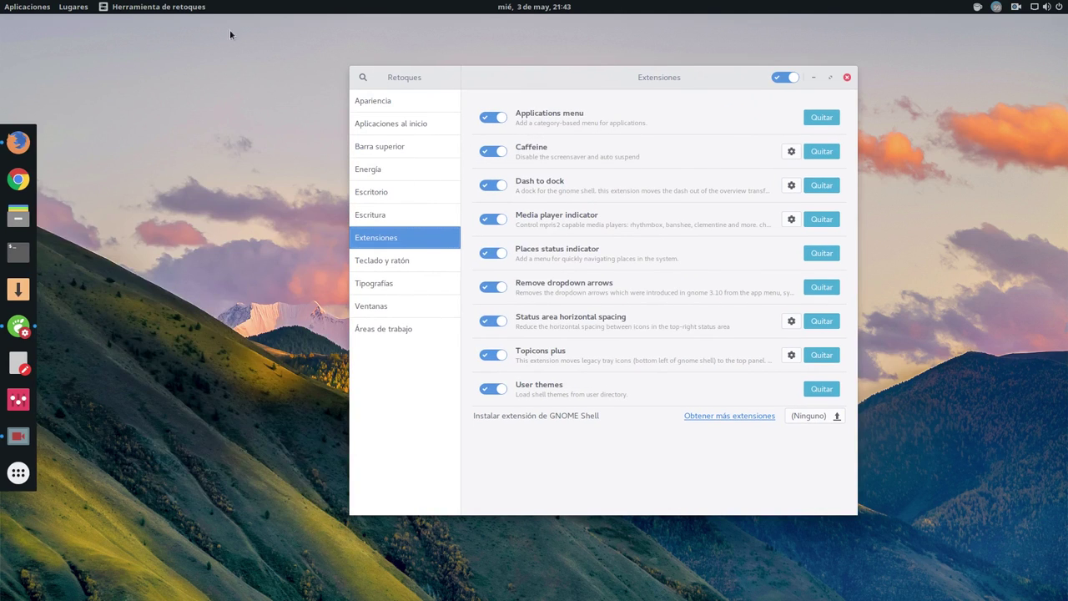
Step: Open the file manager on Carpeta personal and show the hidden files
click(19, 215)
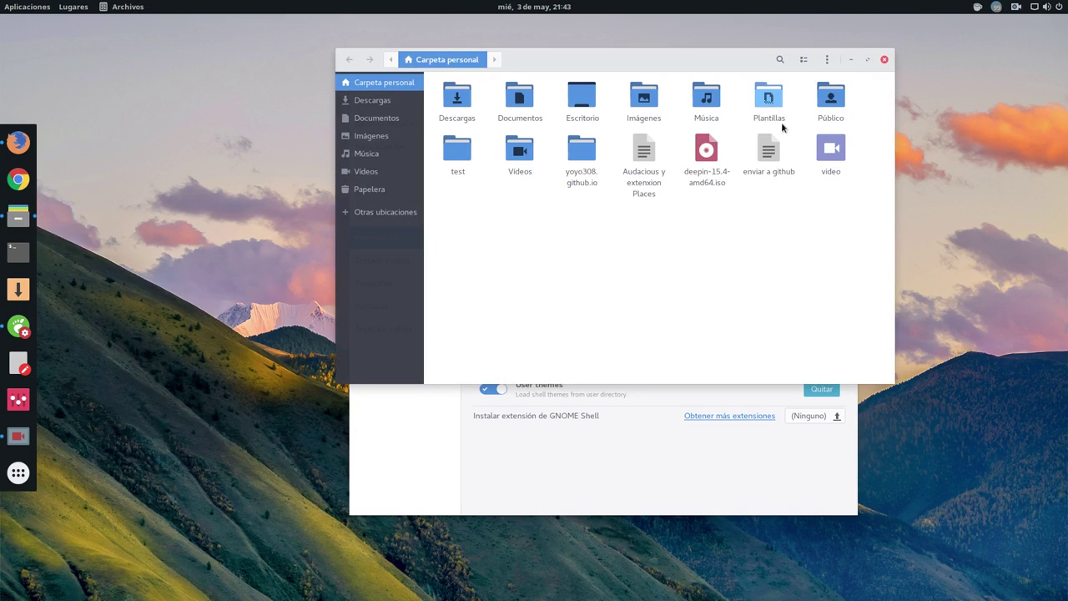
click(824, 61)
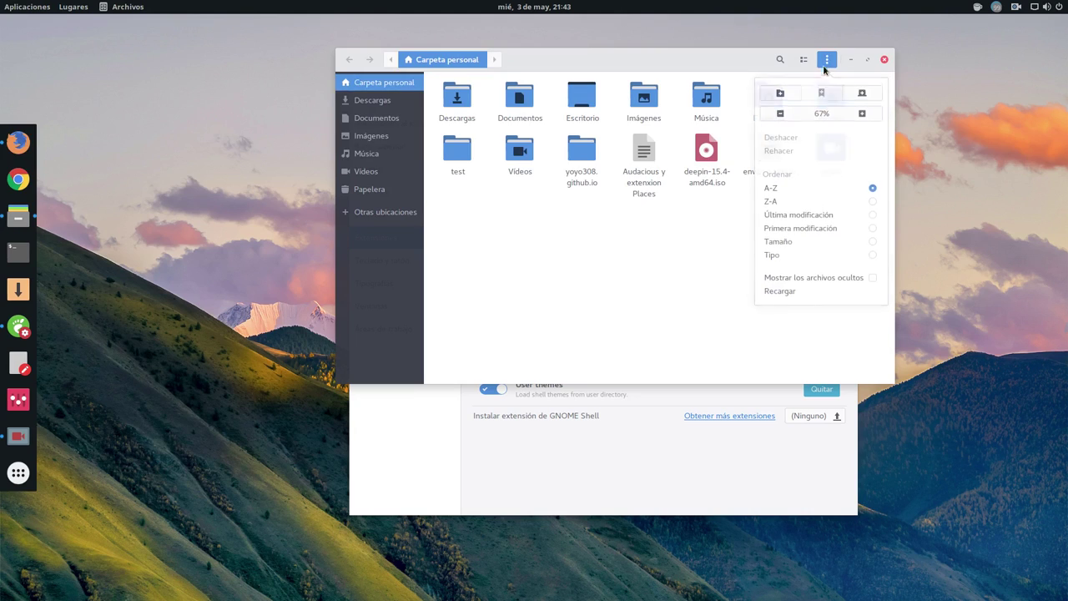
click(811, 278)
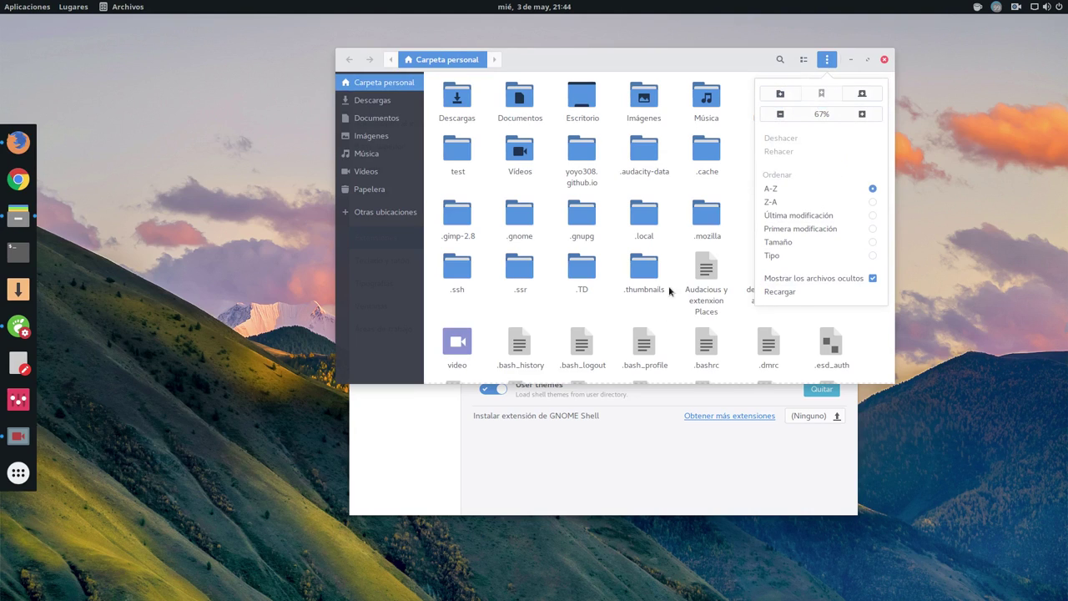
click(735, 254)
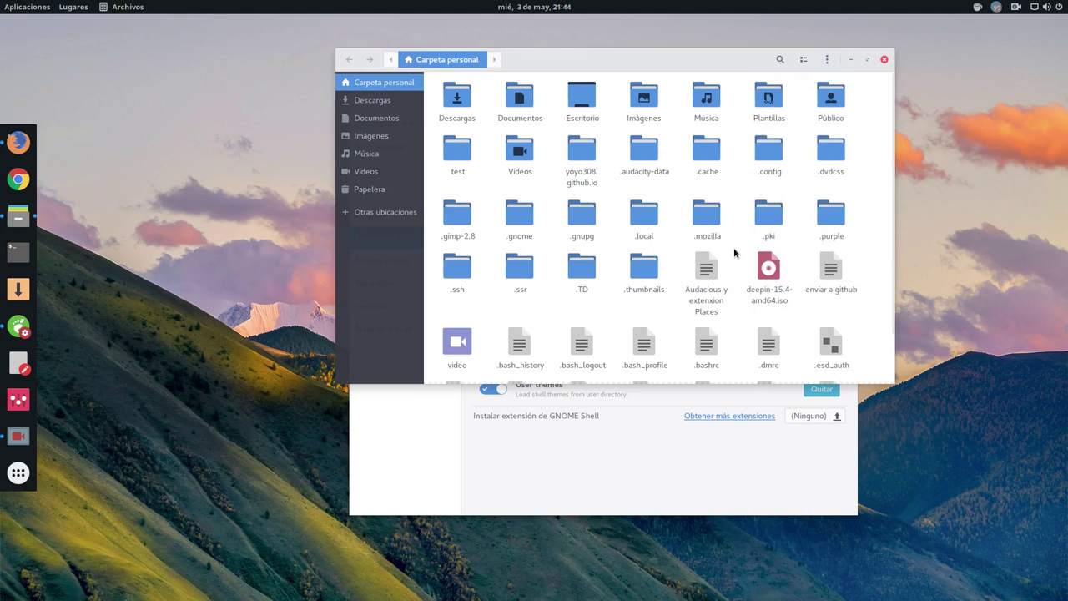
Step: Open the extensions folder under .local/share/gnome-shell in the personal folder
double_click(646, 219)
double_click(457, 96)
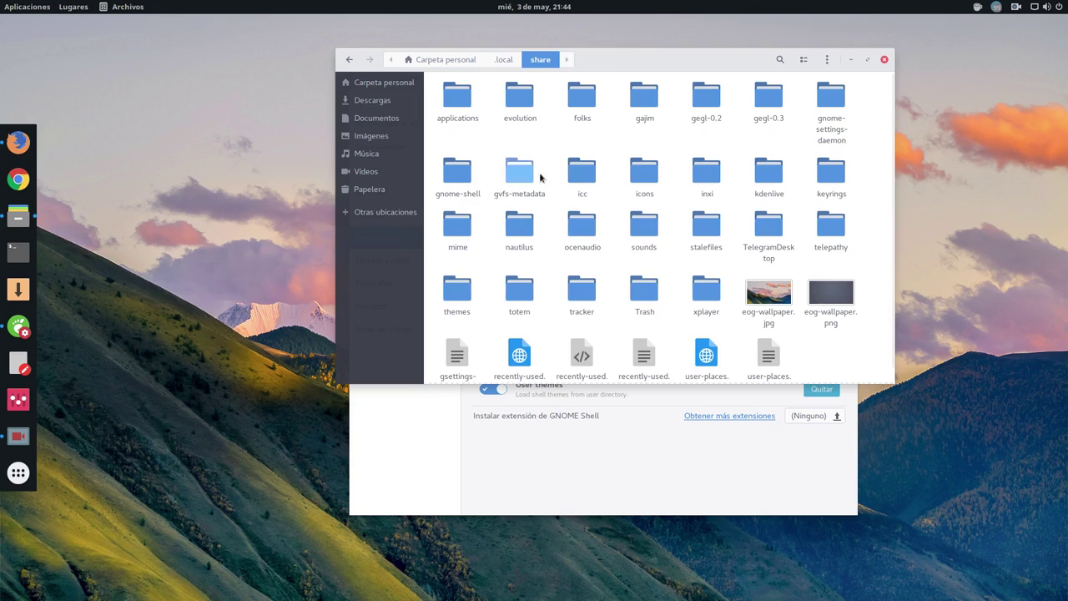
scroll(623, 274, down, 1)
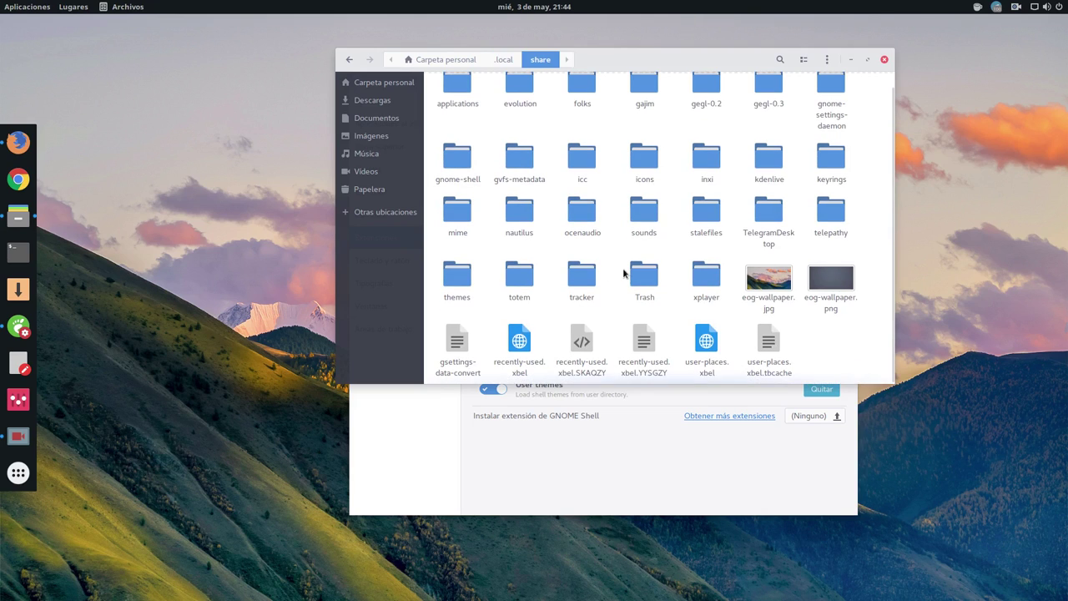
click(463, 165)
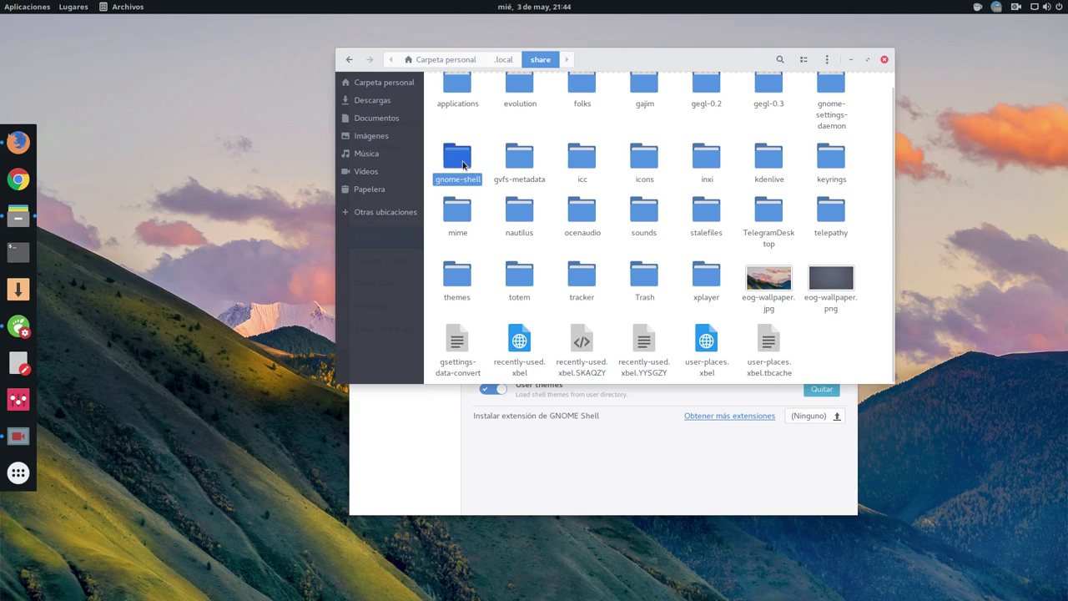
double_click(463, 166)
double_click(458, 99)
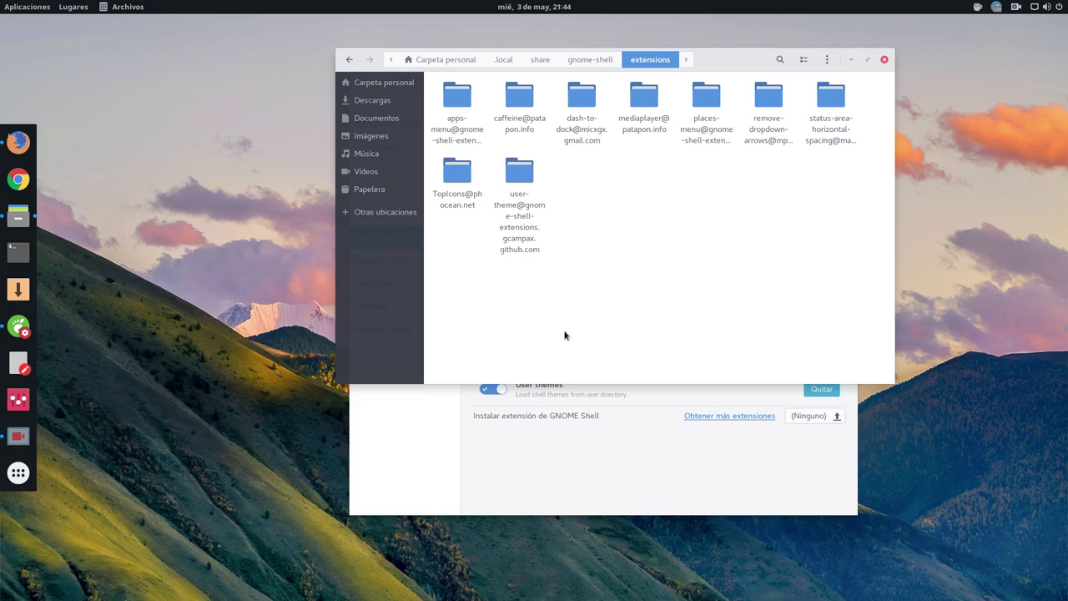
Step: View the actions available for the user-theme extension folder, and dismiss them without choosing any
click(517, 200)
right_click(518, 178)
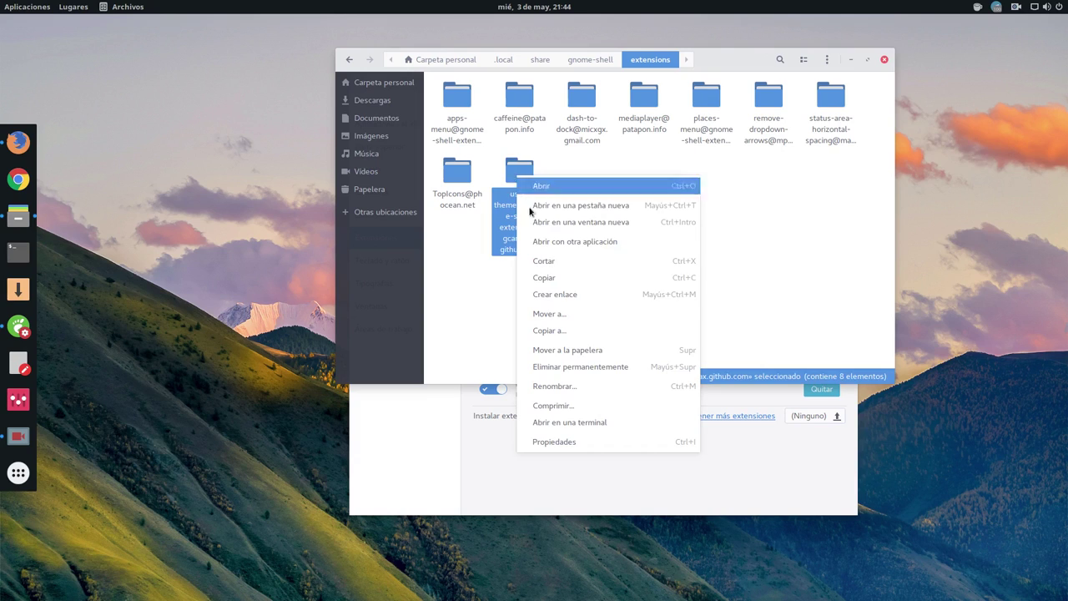
click(783, 236)
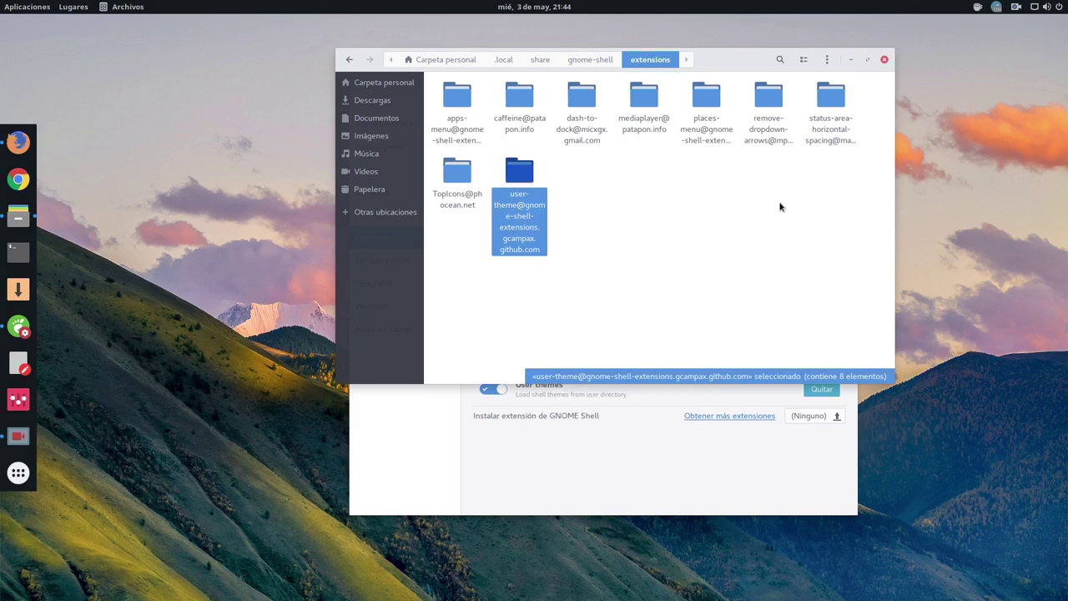
click(779, 205)
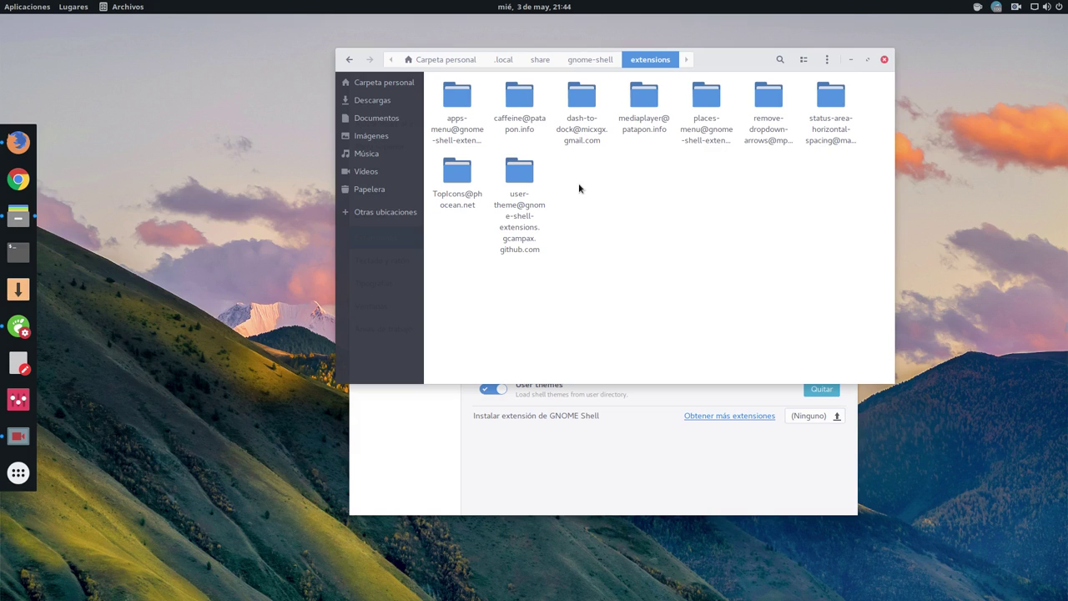
Step: Open the TopIcons extension folder to examine its files, and close the file manager
double_click(455, 177)
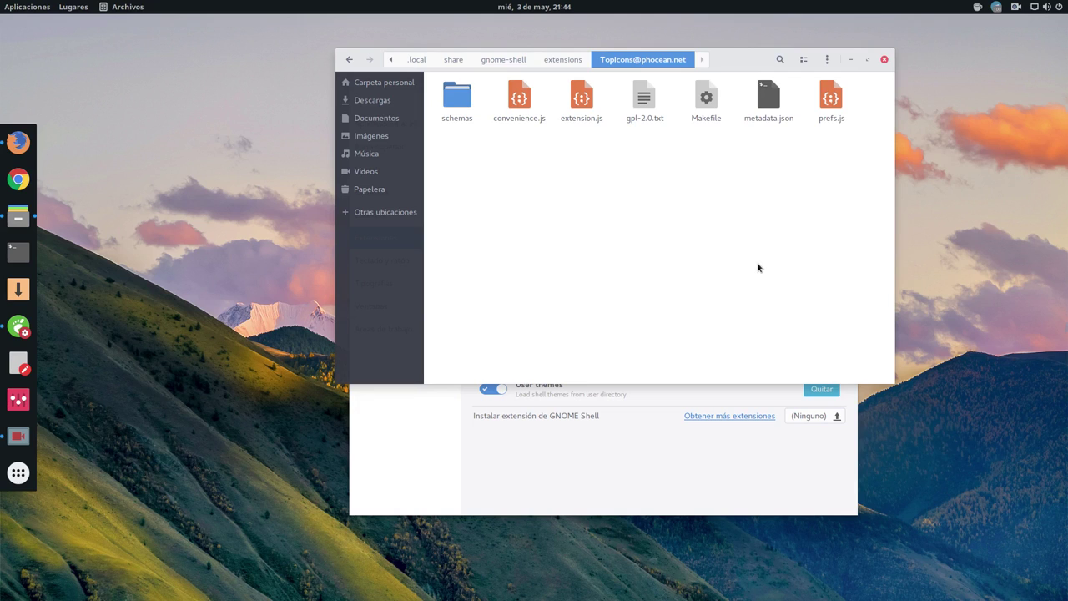
drag(853, 74, 661, 70)
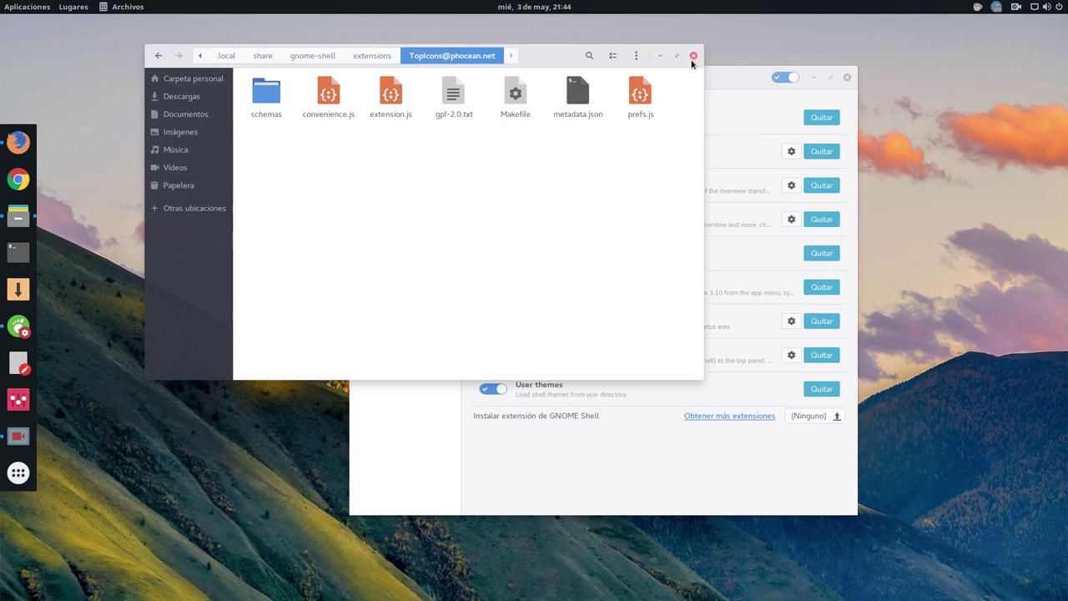
click(691, 56)
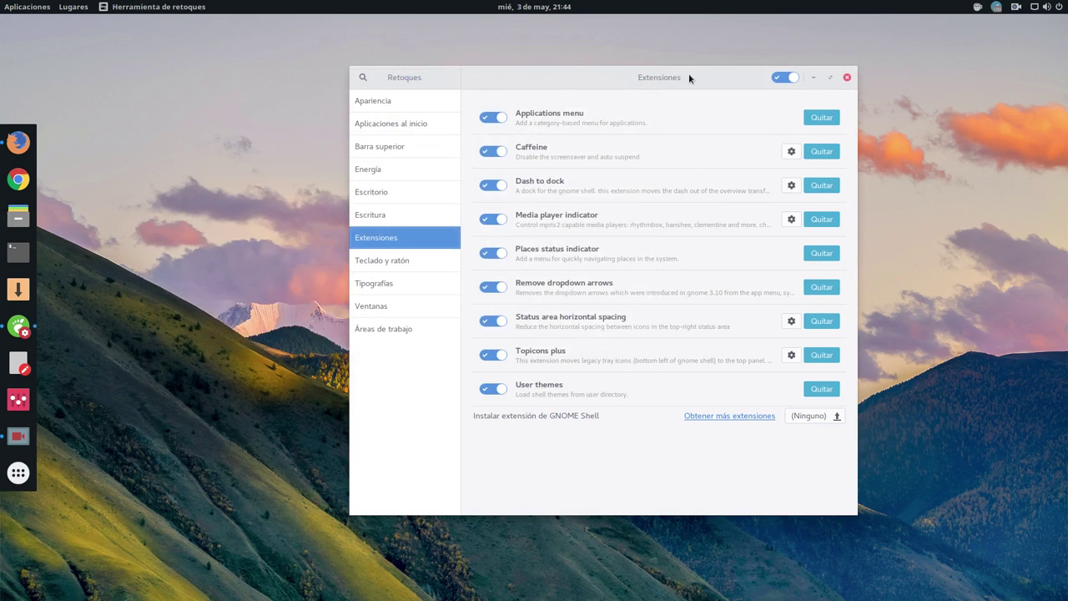
Step: Reposition and minimise the extensions window, and switch to SimpleScreenRecorder
drag(689, 77, 578, 51)
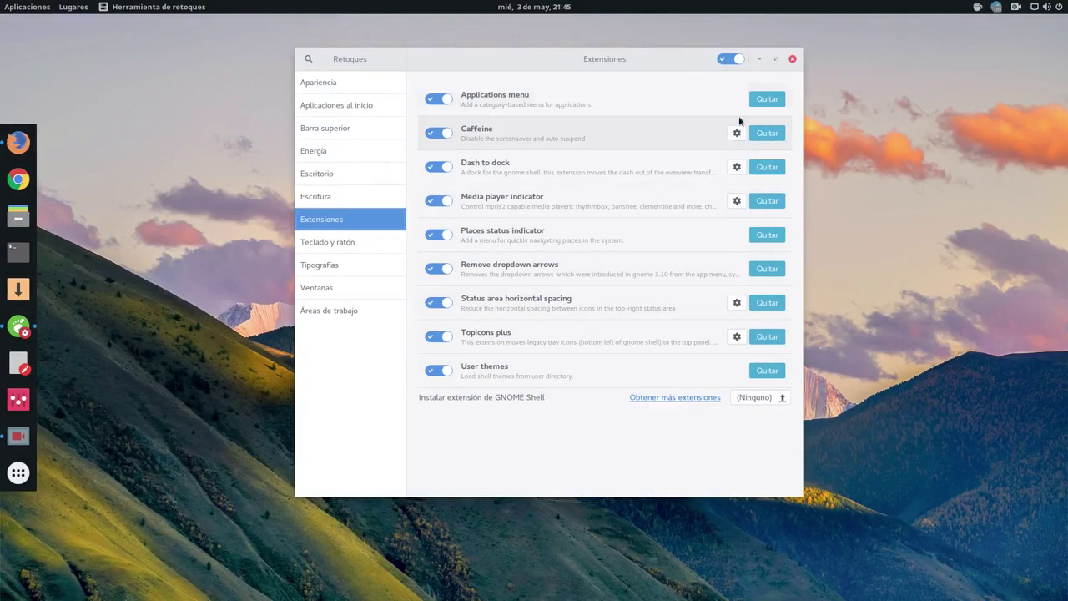
click(759, 59)
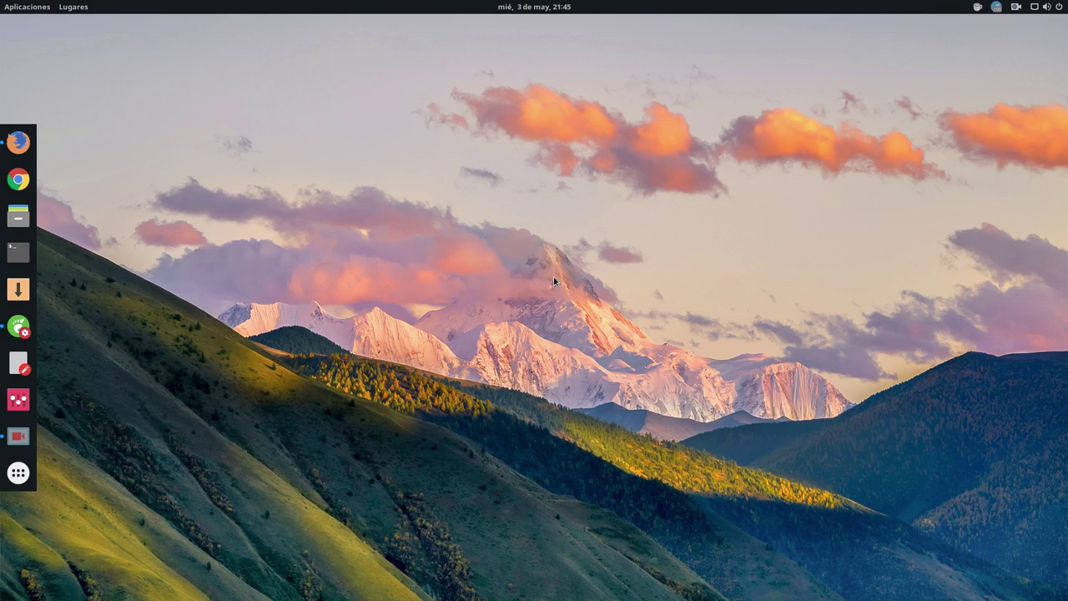
click(18, 436)
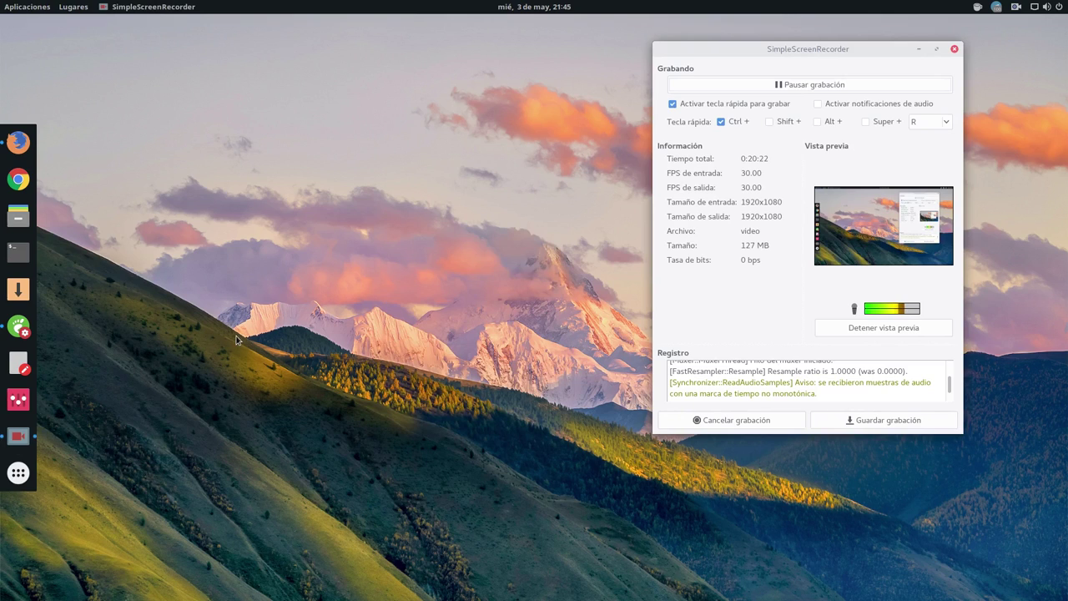